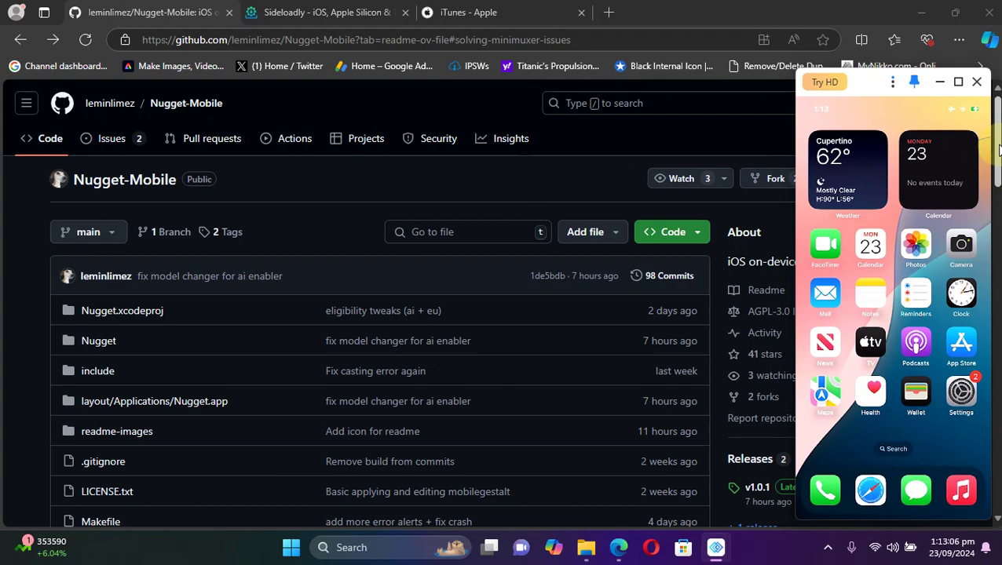
Scroll to the Nugget-Mobile v1.0.1 release and its Assets list showing Nugget.ipa (7.38 MB)
scroll(998, 149, down, 2)
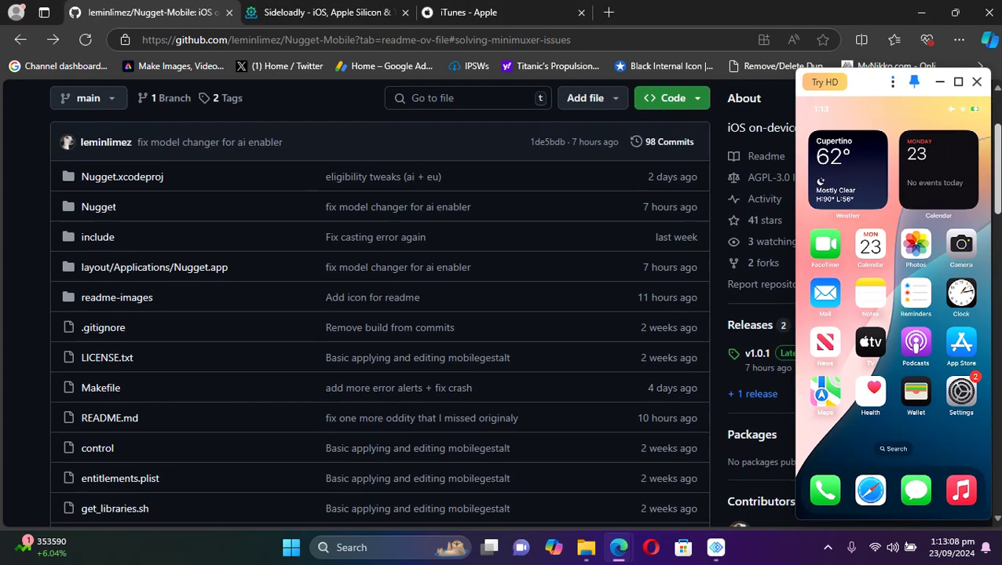
scroll(997, 149, down, 3)
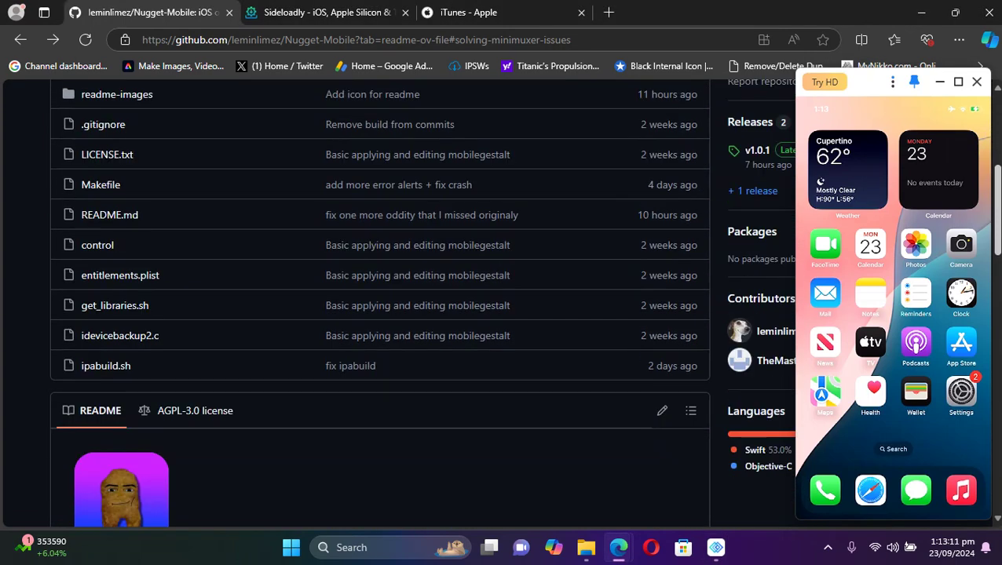
scroll(592, 296, down, 5)
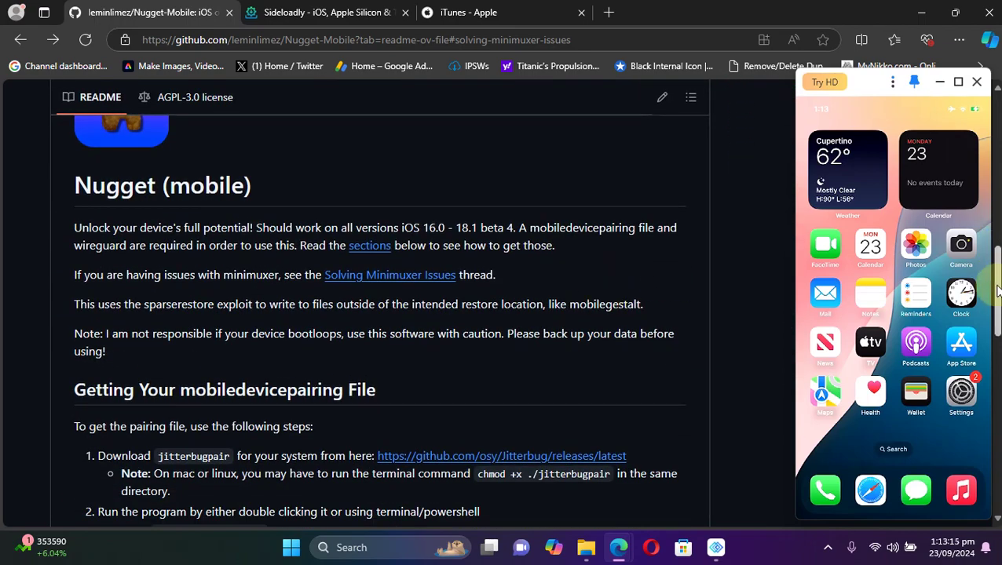
drag(997, 291, 999, 137)
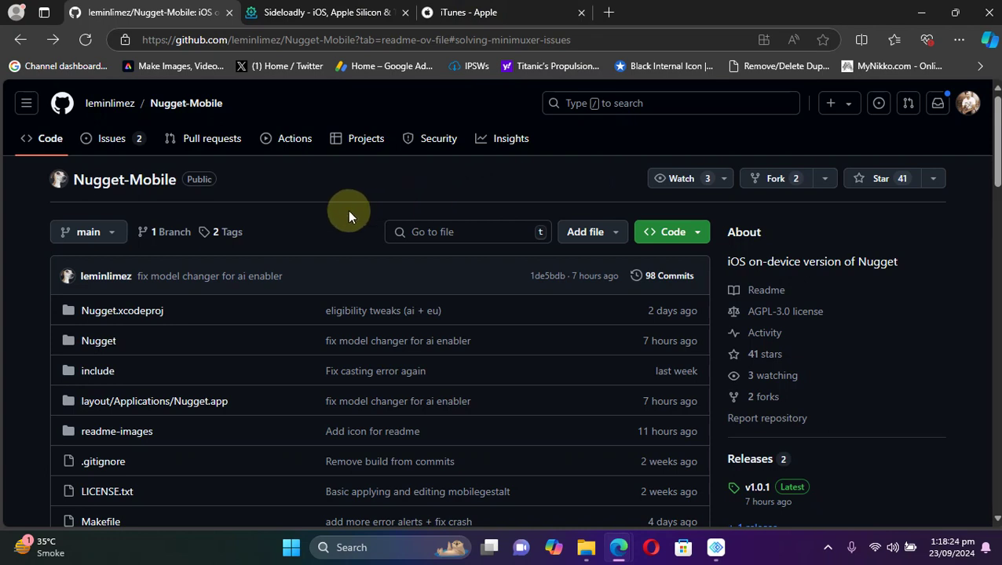
scroll(990, 145, down, 1)
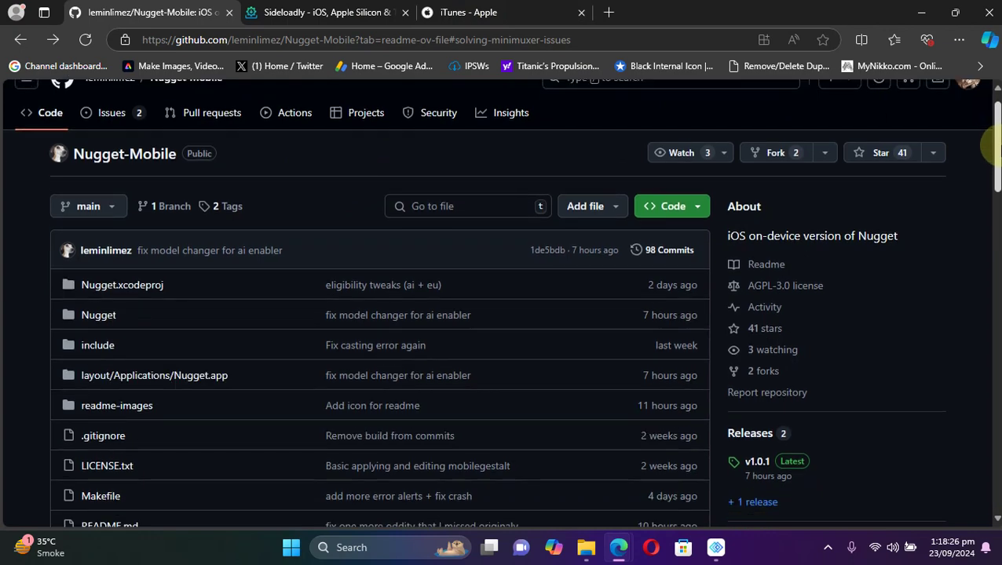
scroll(990, 145, down, 2)
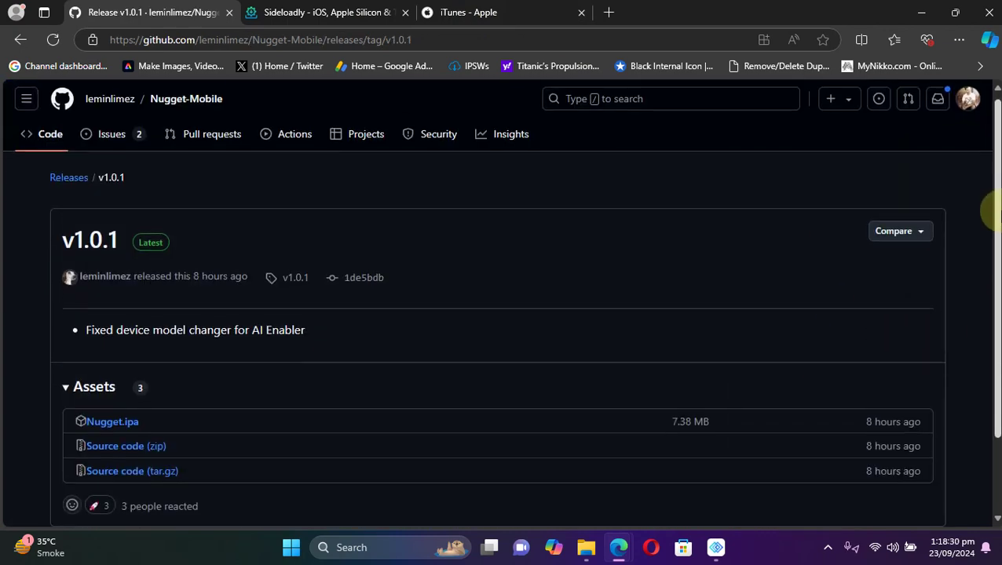
scroll(991, 211, down, 2)
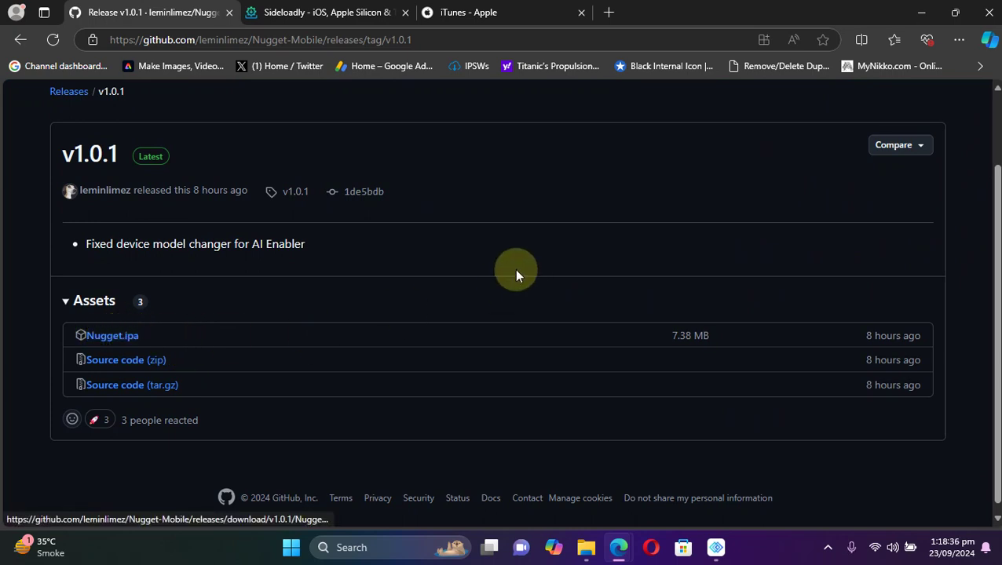
Select Nugget.ipa in File Explorer's Junk (D:)\Nugget Mobile folder
click(569, 11)
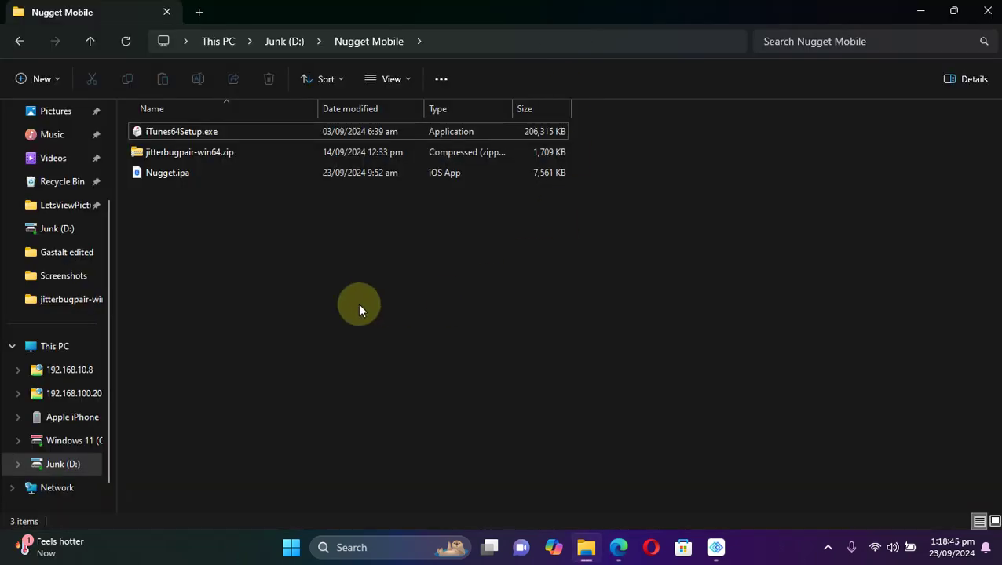
click(171, 172)
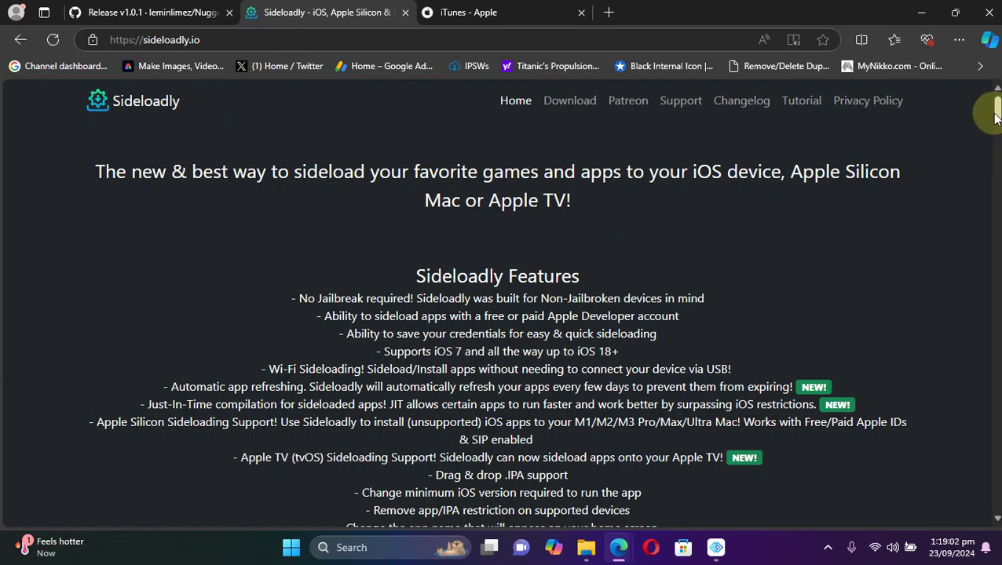
Scroll through Sideloadly's download section and switch to the iTunes - Apple tab
drag(996, 110, 995, 155)
scroll(996, 154, up, 1)
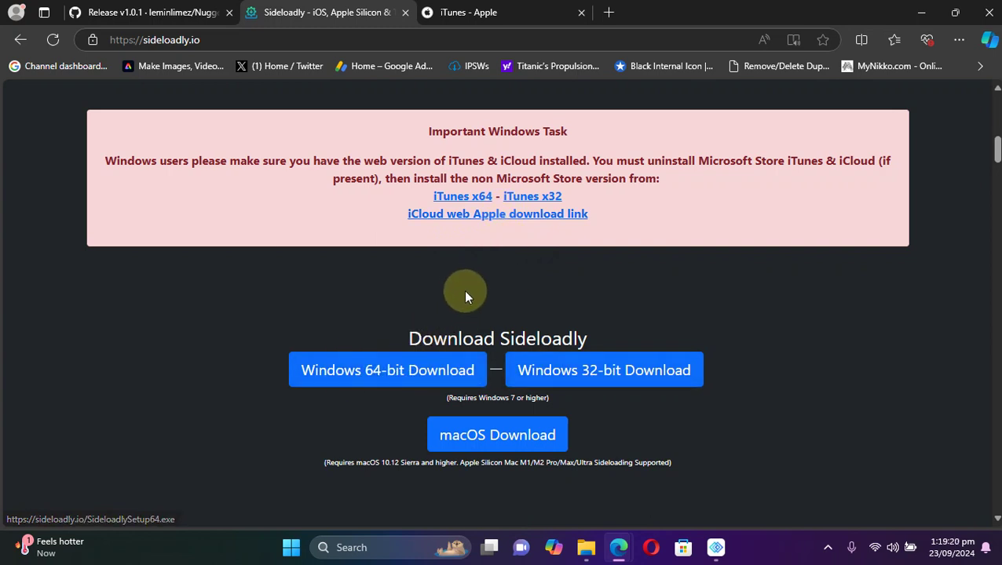
click(495, 13)
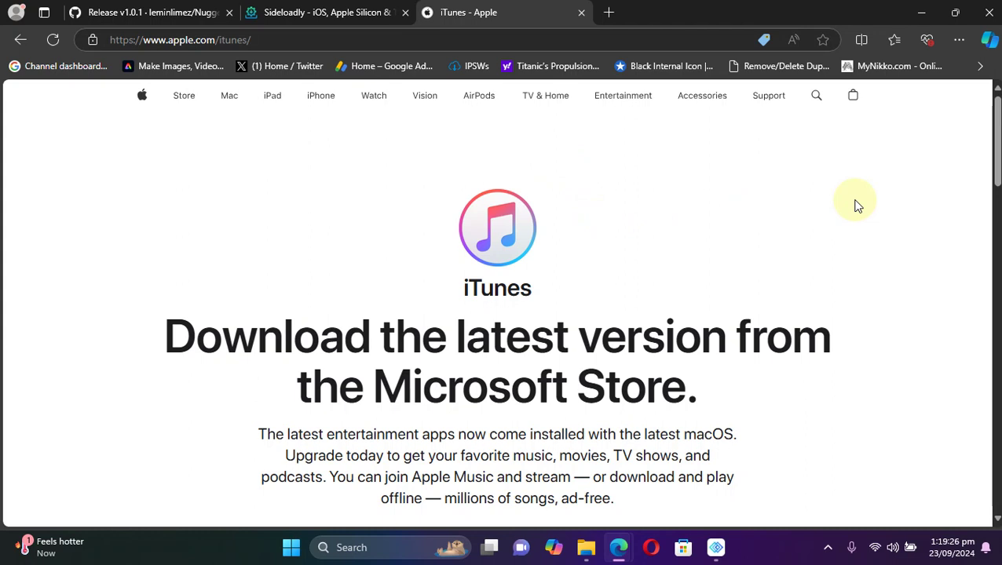
Scroll down Apple's iTunes page and choose the Windows download
drag(997, 127, 997, 194)
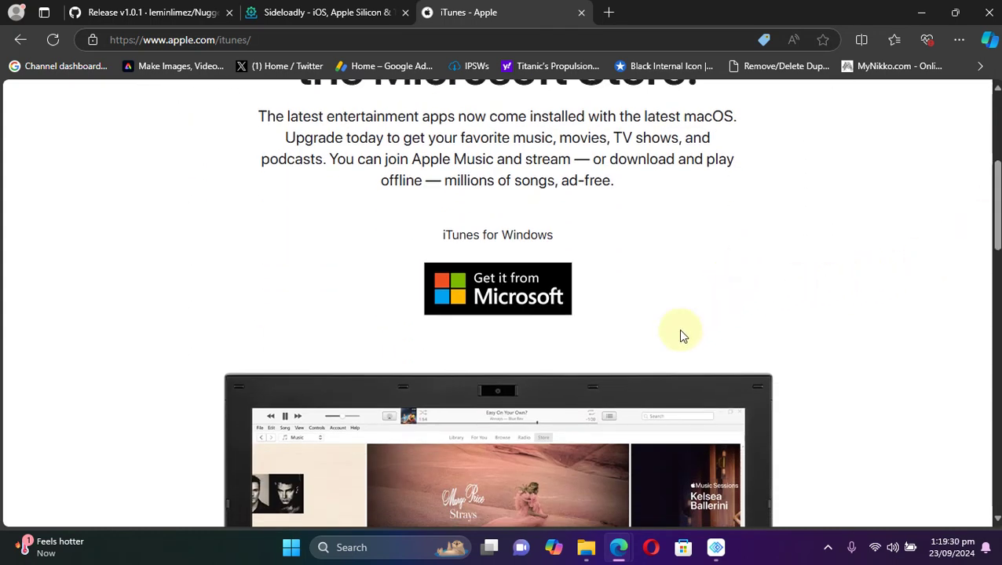
scroll(907, 293, down, 5)
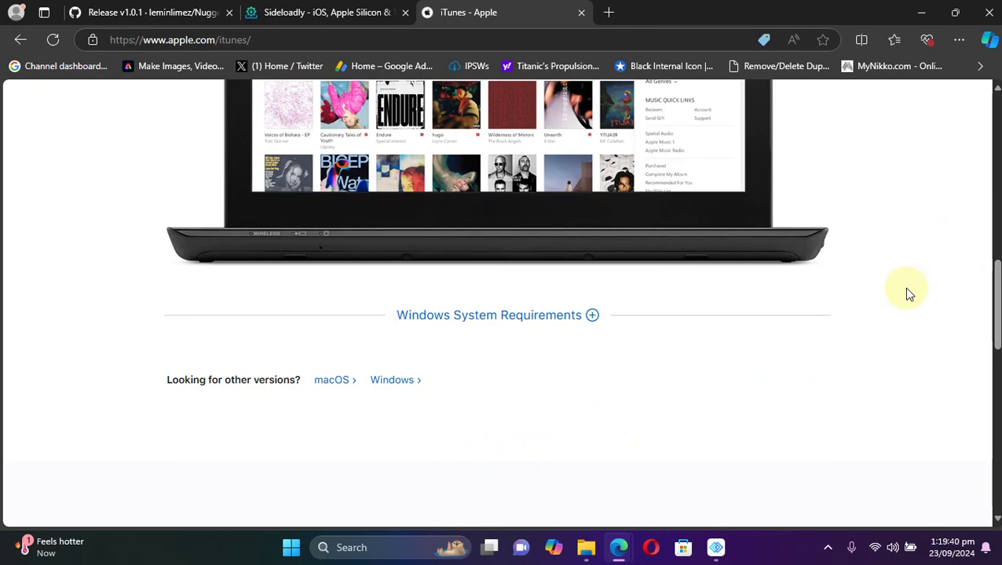
click(392, 380)
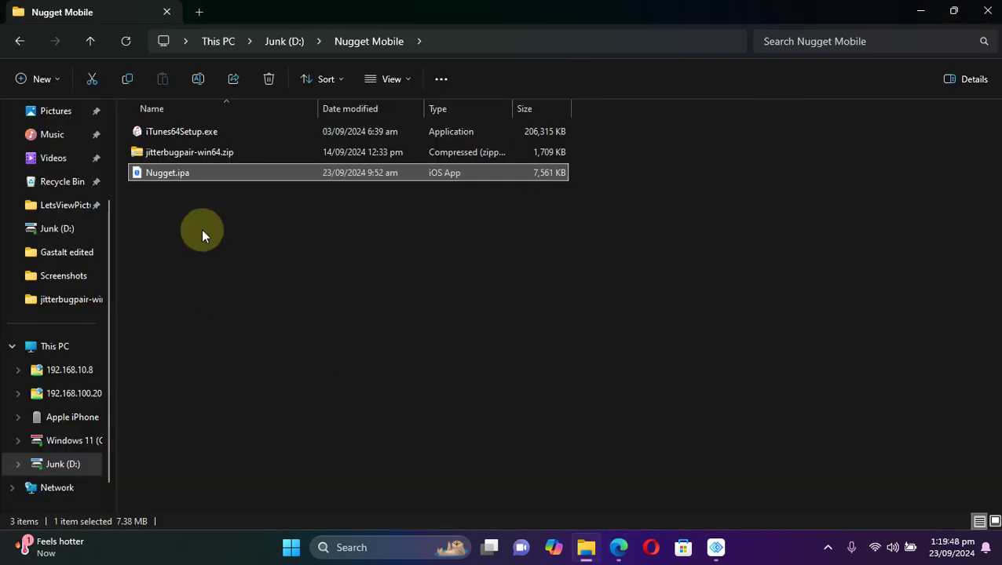
Load Nugget.ipa into Sideloadly through the IPA file picker and start installing it on the iPhone
click(196, 133)
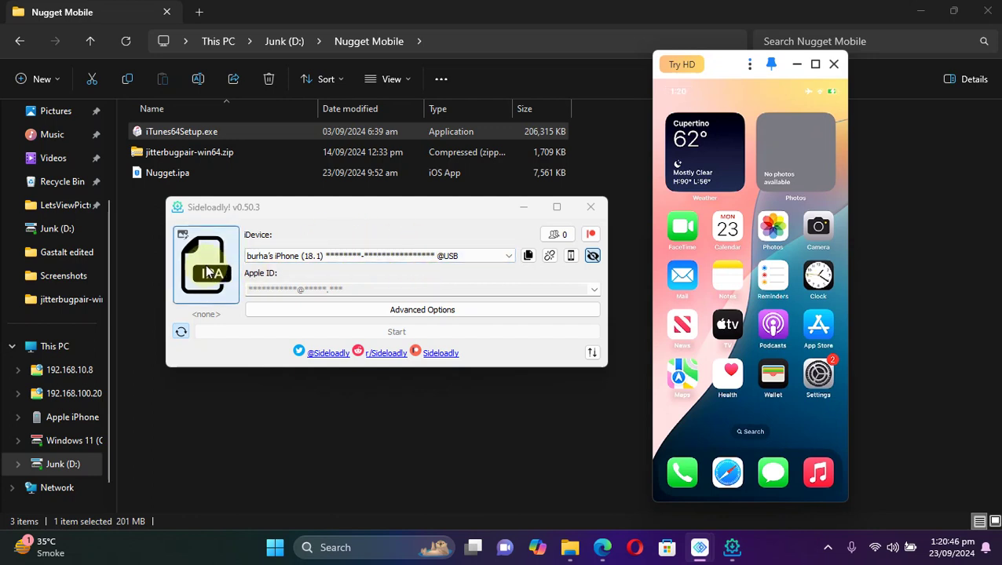
drag(171, 174, 213, 286)
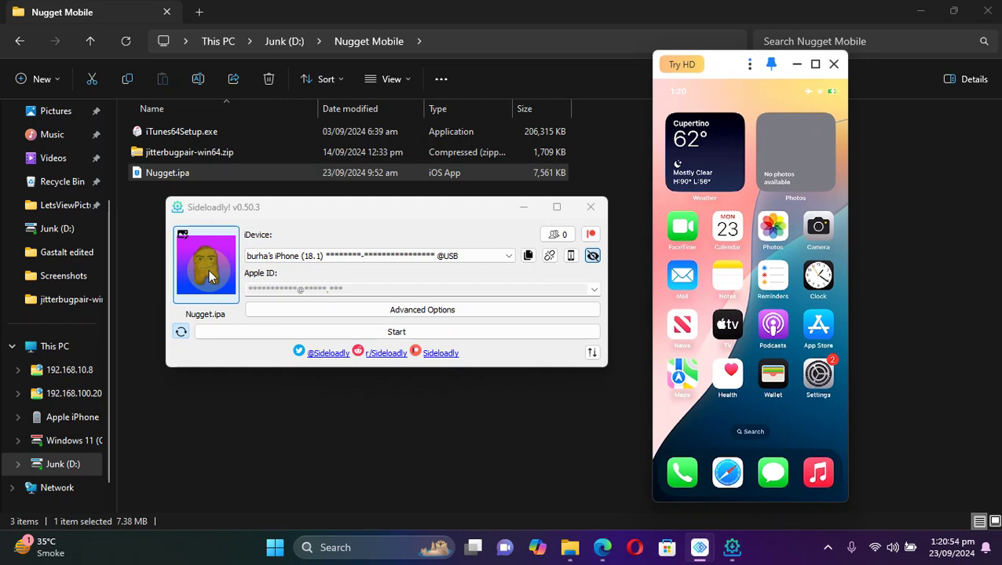
click(209, 275)
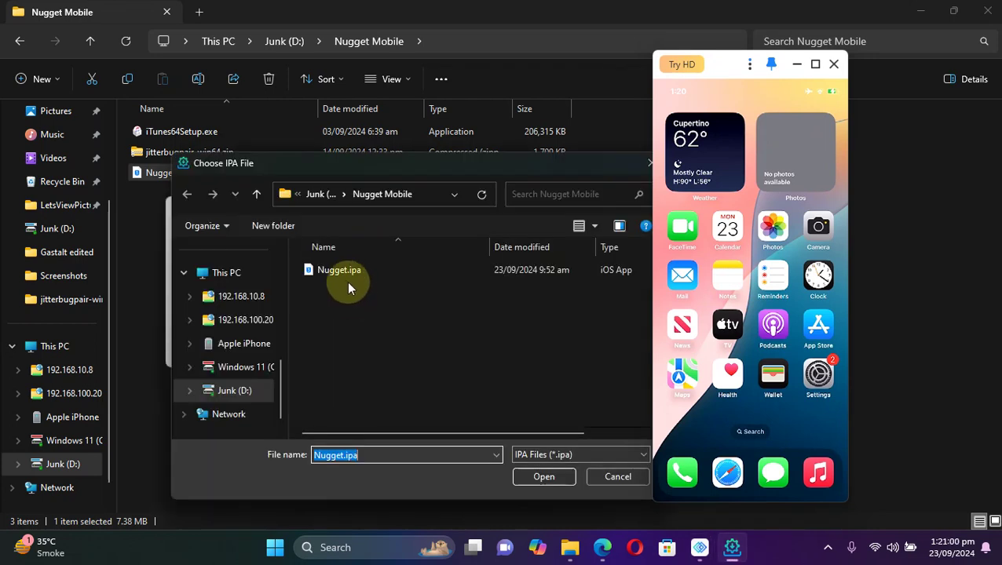
click(345, 270)
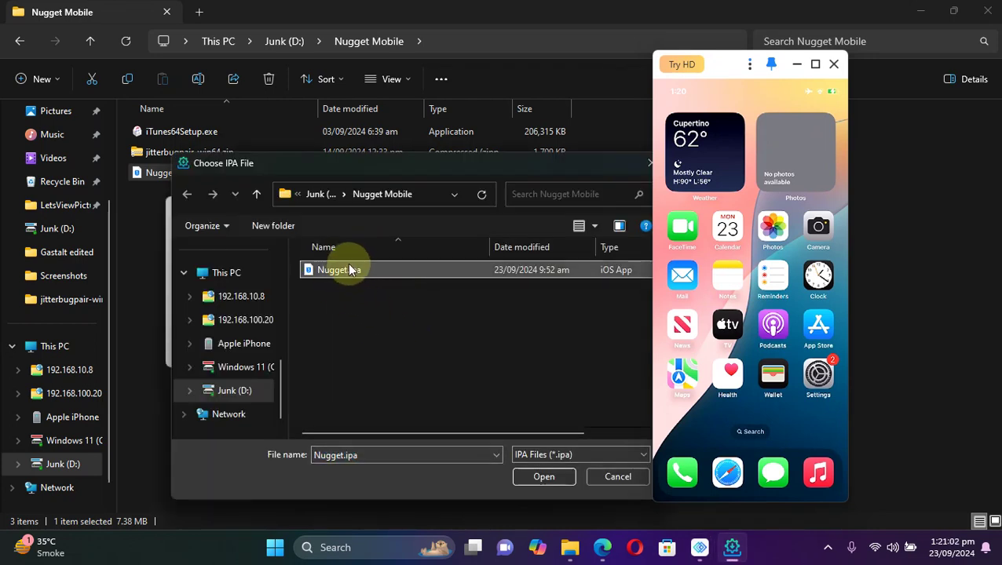
click(595, 477)
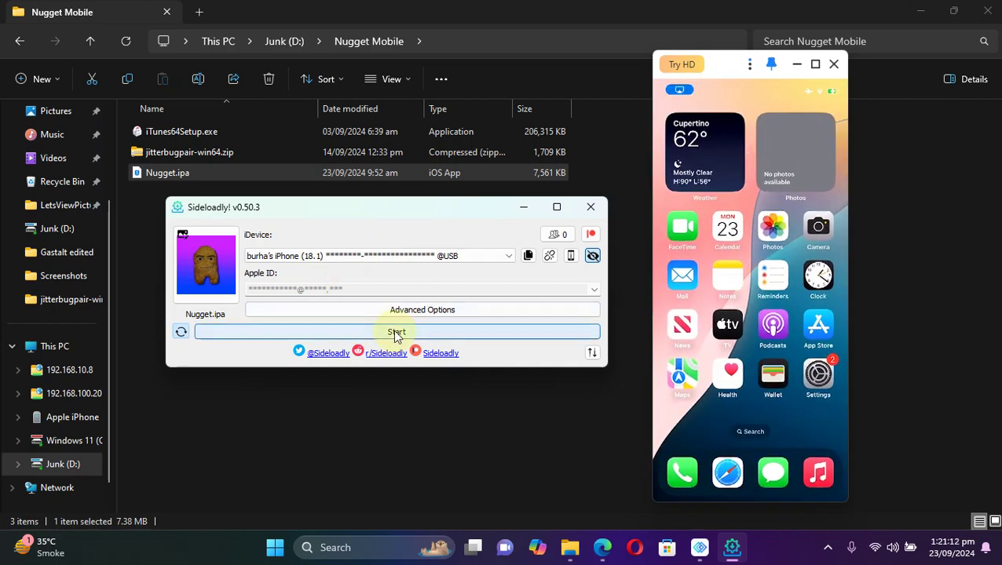
click(393, 330)
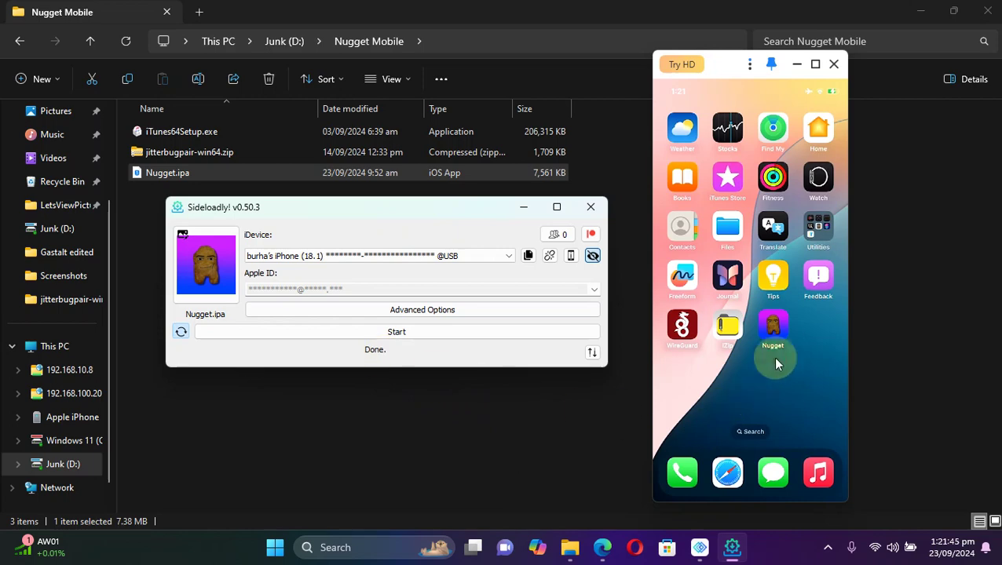
Launch Nugget, then open the Jitterbug releases link in a new tab and scroll to the v1.3.1 assets
click(773, 337)
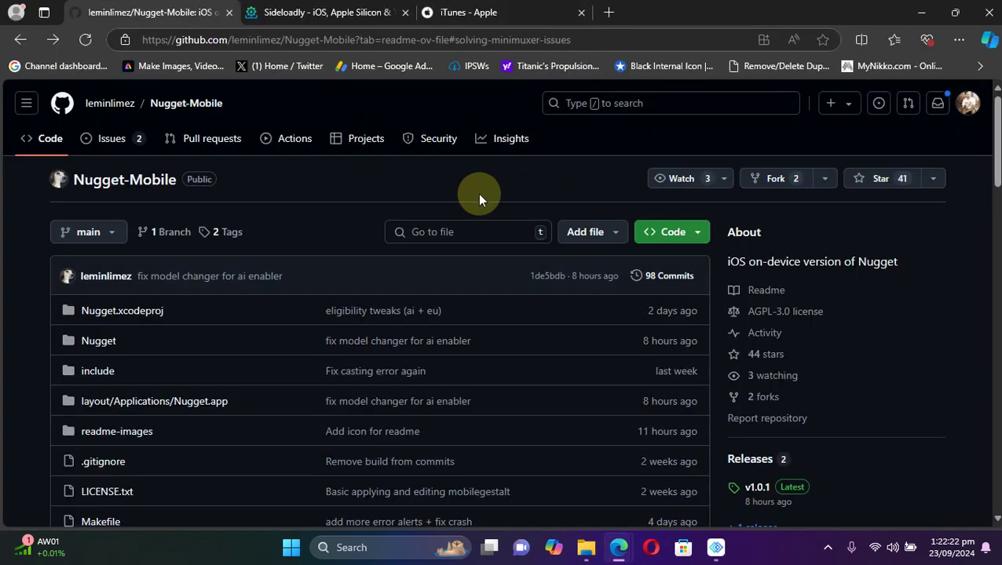
scroll(991, 126, down, 6)
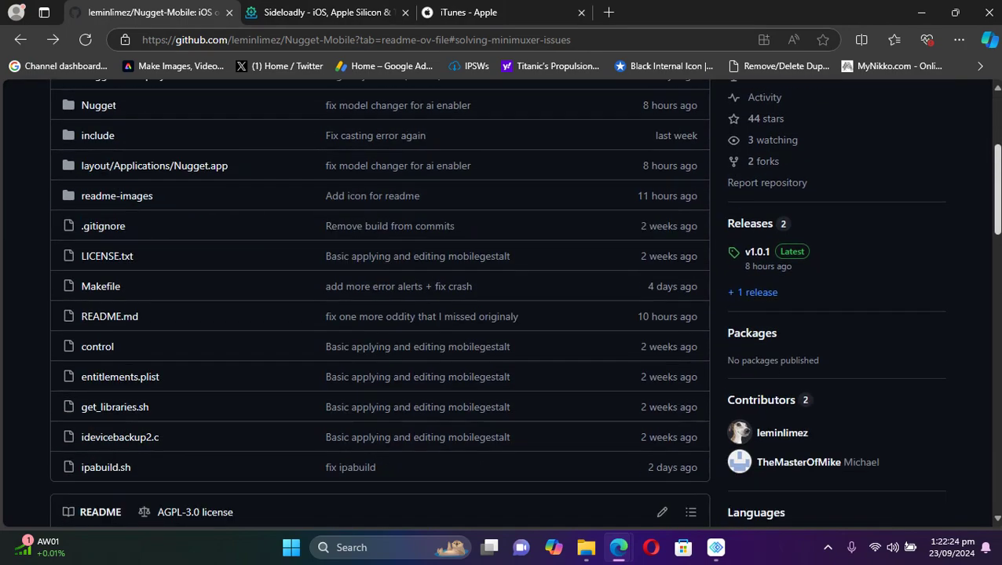
scroll(991, 125, down, 7)
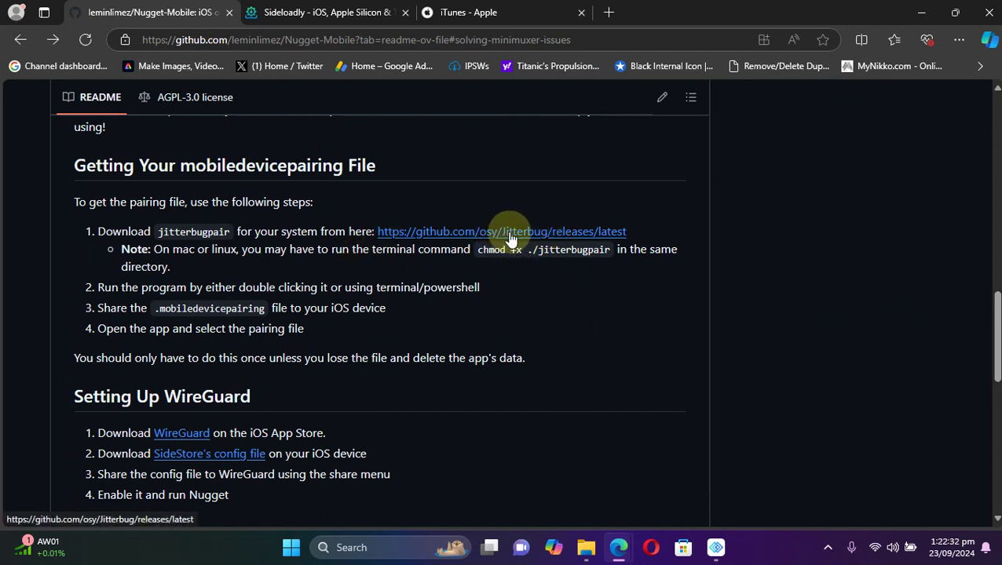
right_click(511, 234)
click(582, 246)
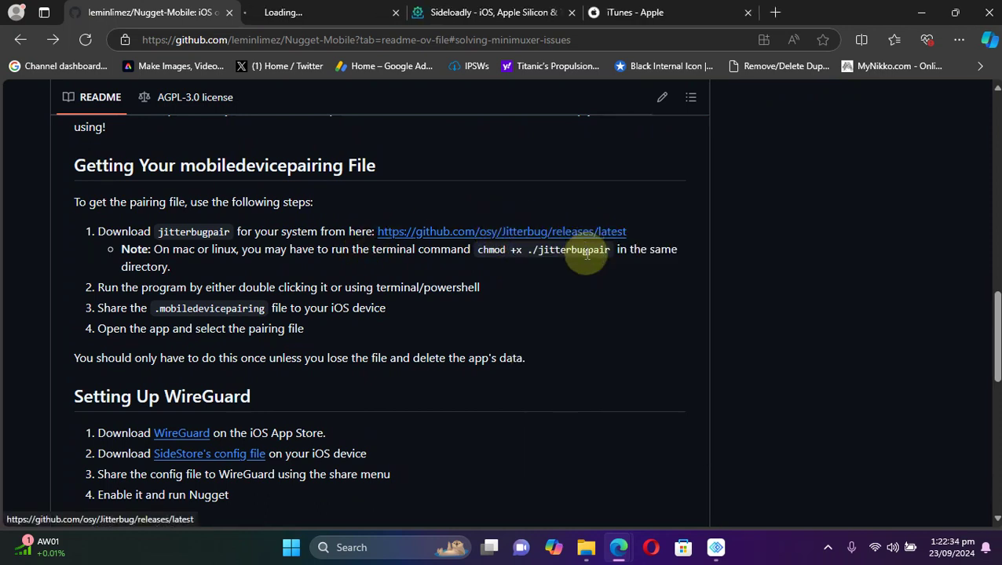
key(ctrl+Tab)
scroll(501, 302, down, 20)
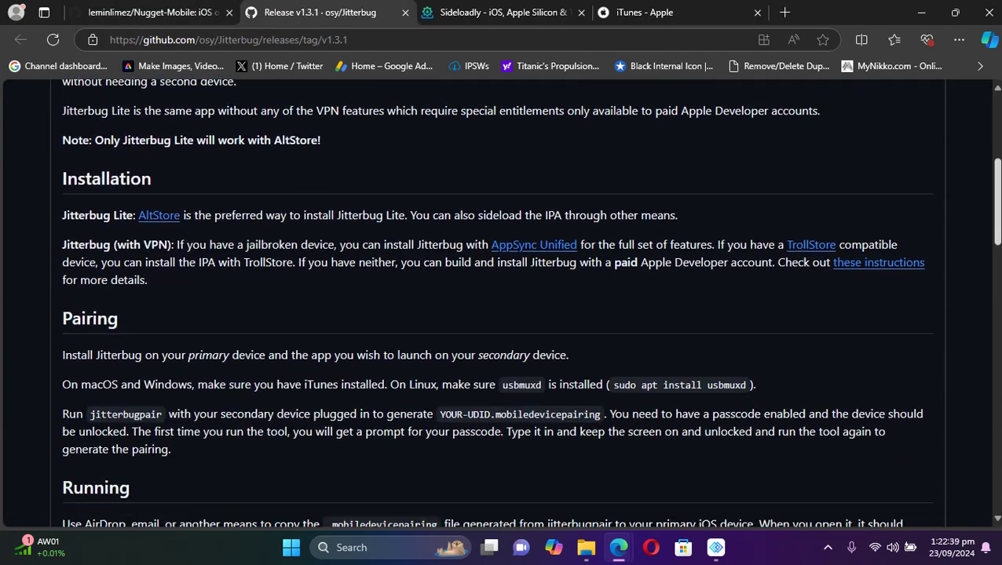
scroll(500, 487, down, 5)
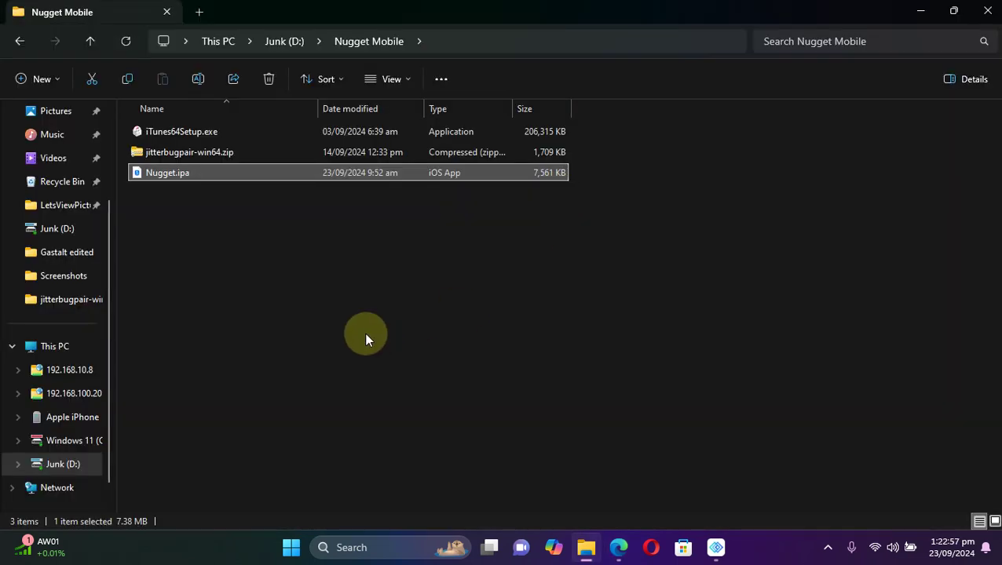
Extract the jitterbugpair-win64.zip archive with Extract All
click(365, 332)
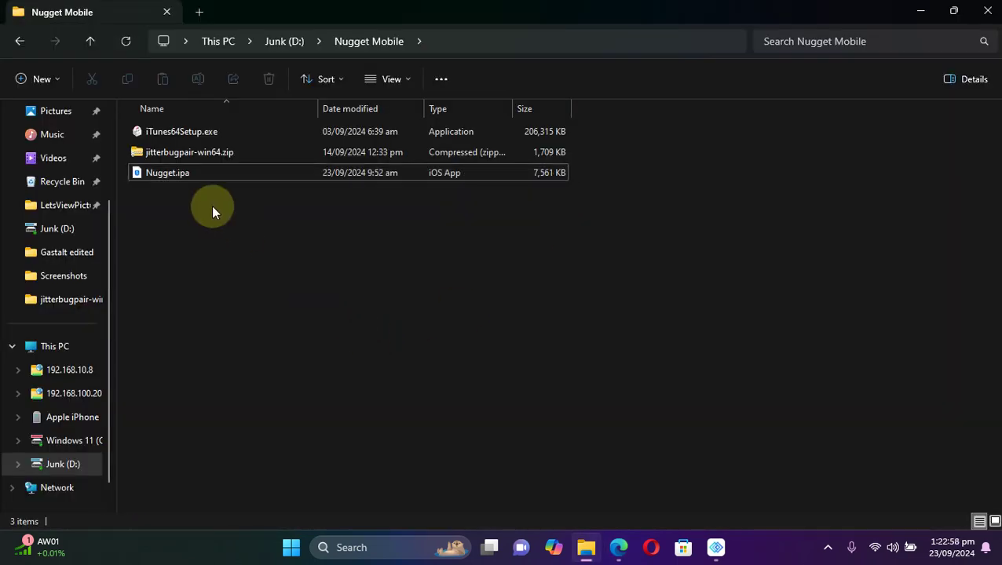
click(191, 153)
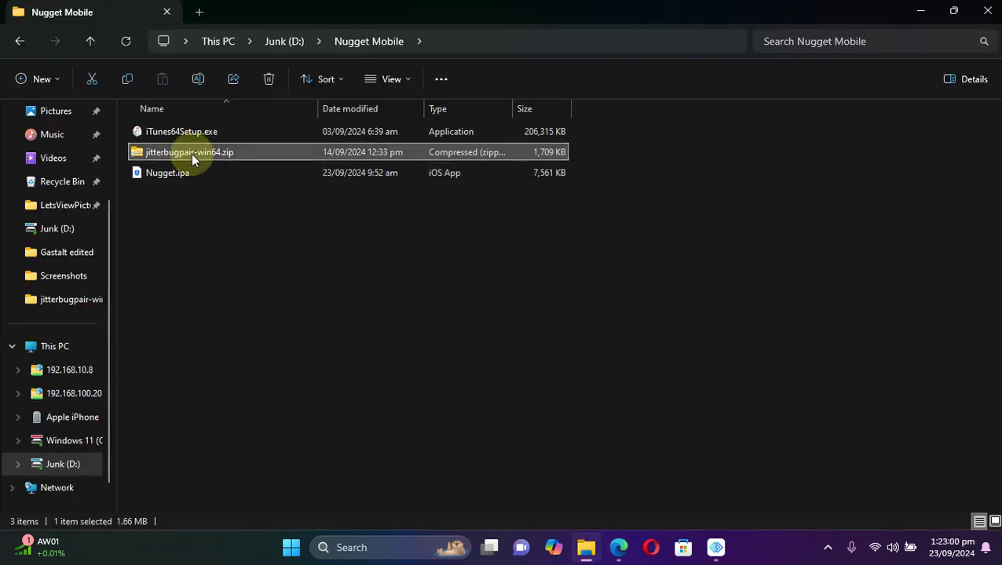
right_click(191, 153)
click(272, 241)
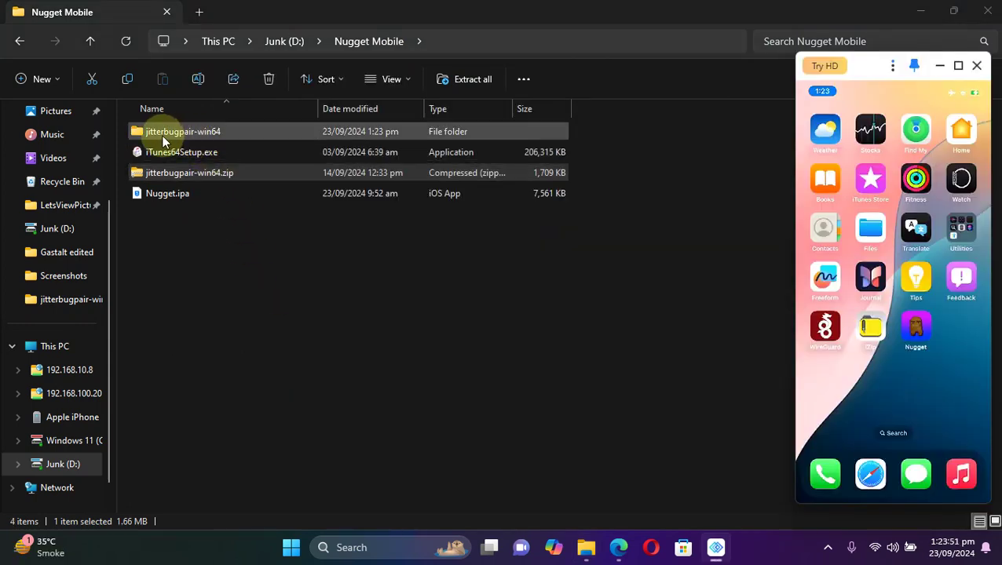
Open PowerShell inside the extracted jitterbugpair-win64 folder, sized to keep its files visible
click(192, 140)
double_click(191, 140)
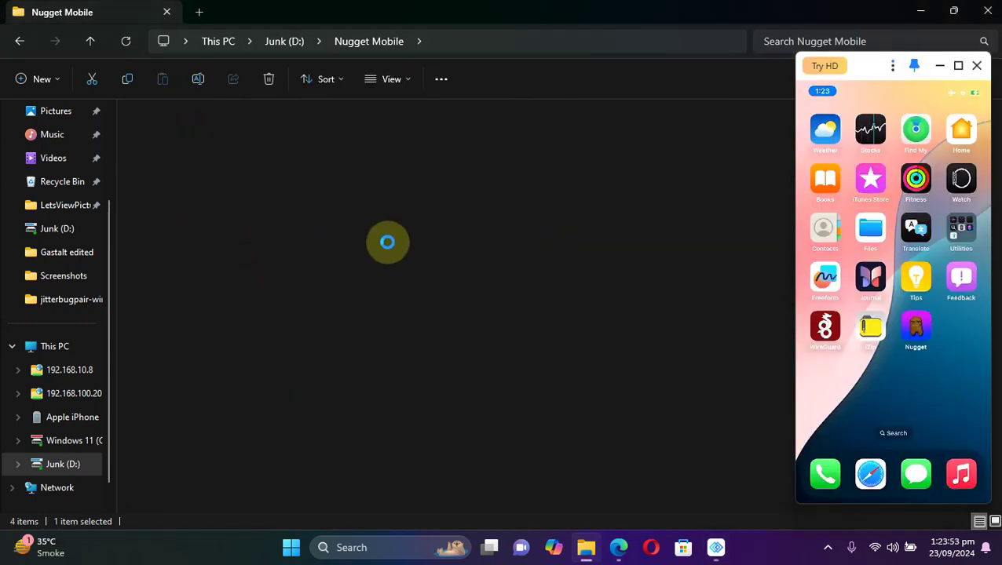
right_click(464, 297)
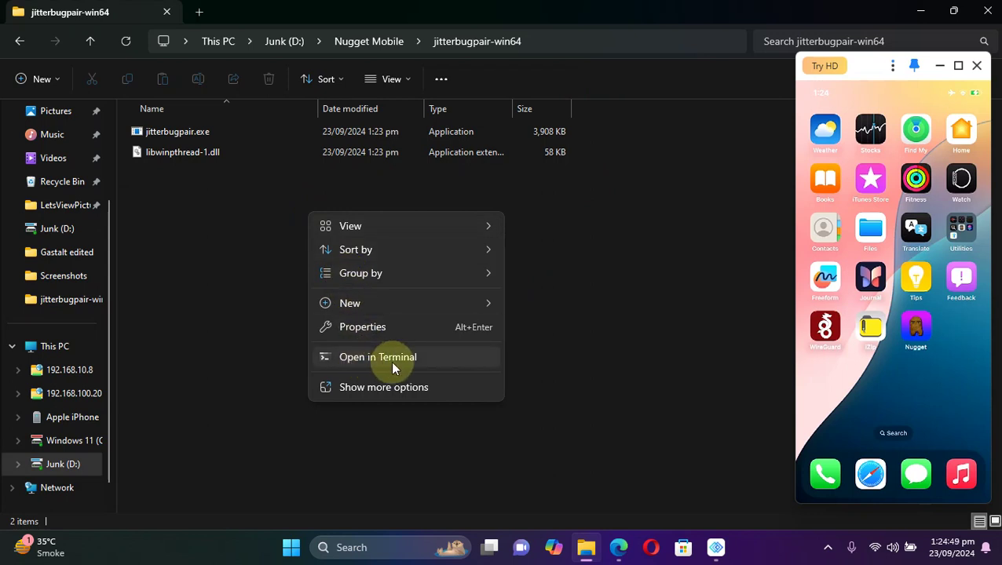
click(366, 360)
drag(484, 49, 461, 222)
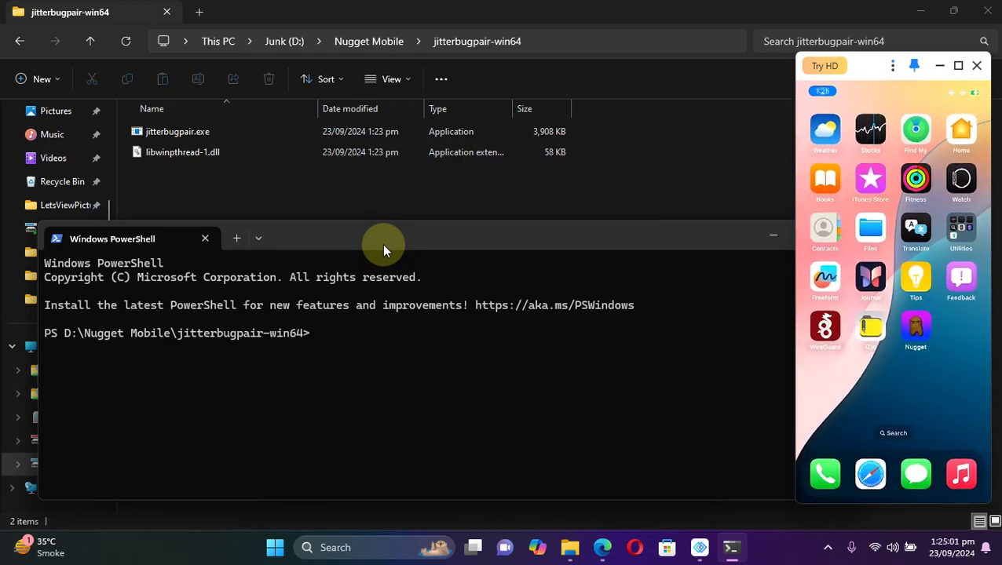
Run ./jitterbugpair.exe, repeating it after trusting the computer, until it prints SUCCESS
text(./ji)
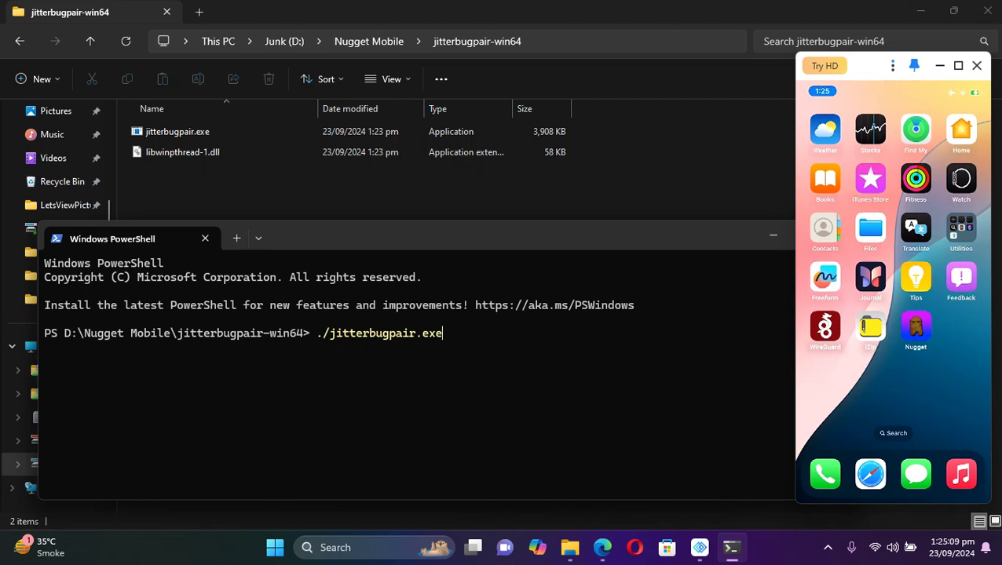
text(tterbugpair.exe)
key(Return)
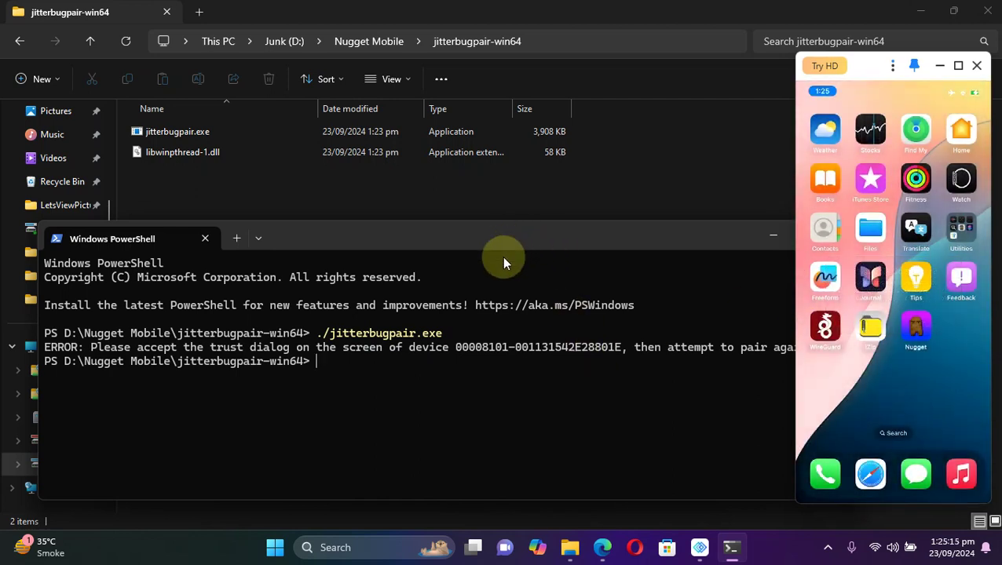
key(Up)
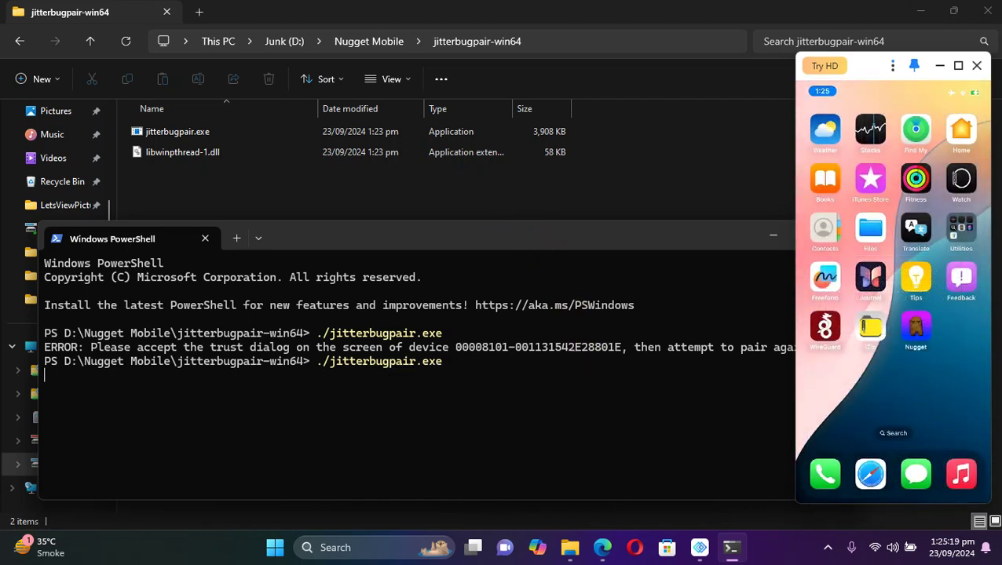
key(Return)
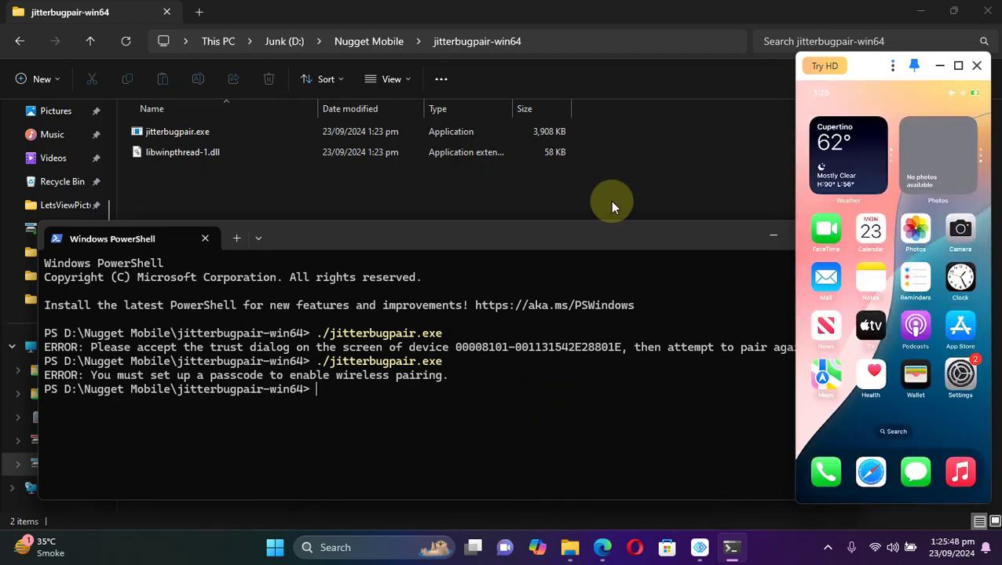
key(Up)
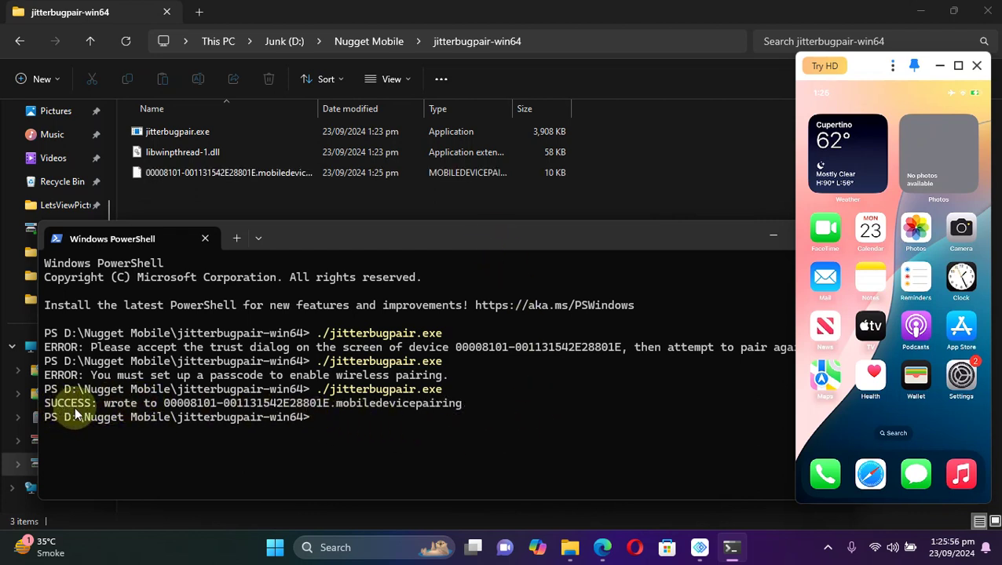
Select the new pairing file, check iZip's App Store page, and return the iPhone home
click(223, 172)
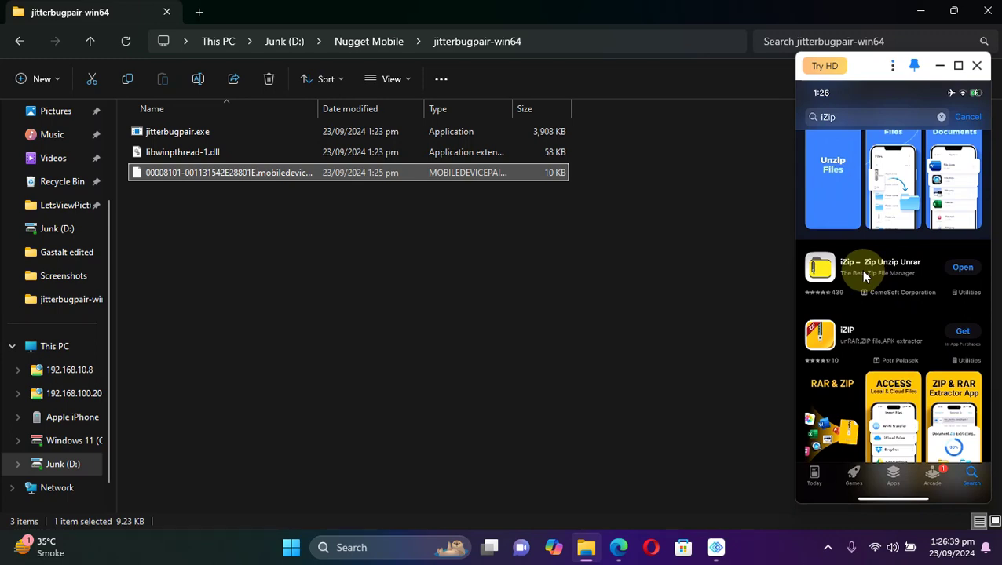
click(863, 275)
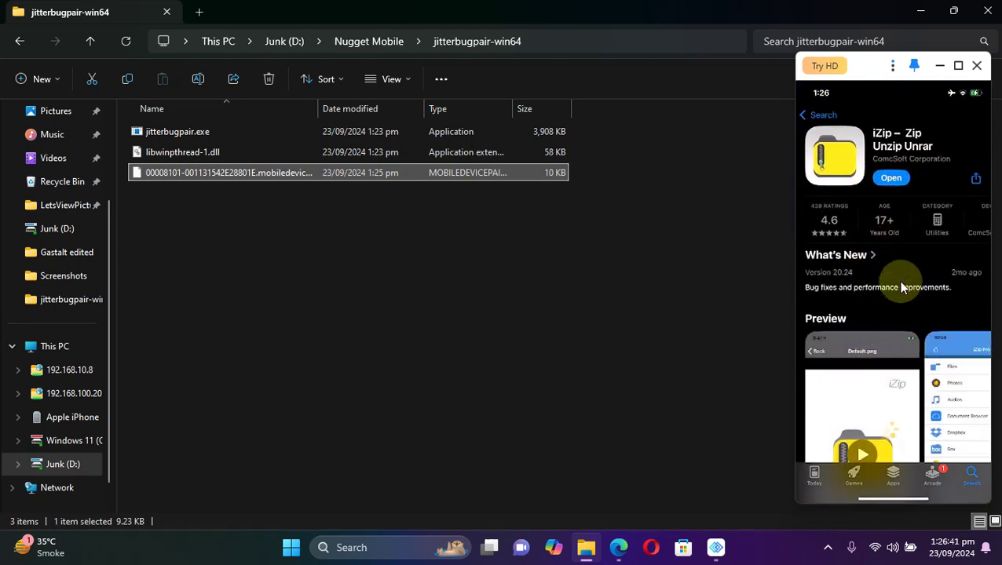
drag(942, 361, 901, 361)
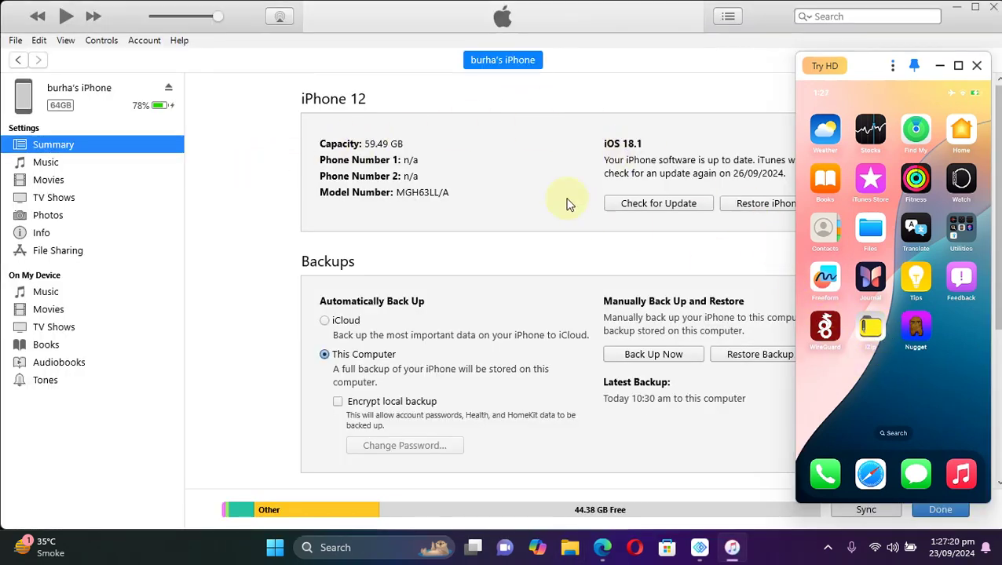
In iTunes File Sharing, select iZip and add the .mobiledevicepairing file to its documents
click(53, 253)
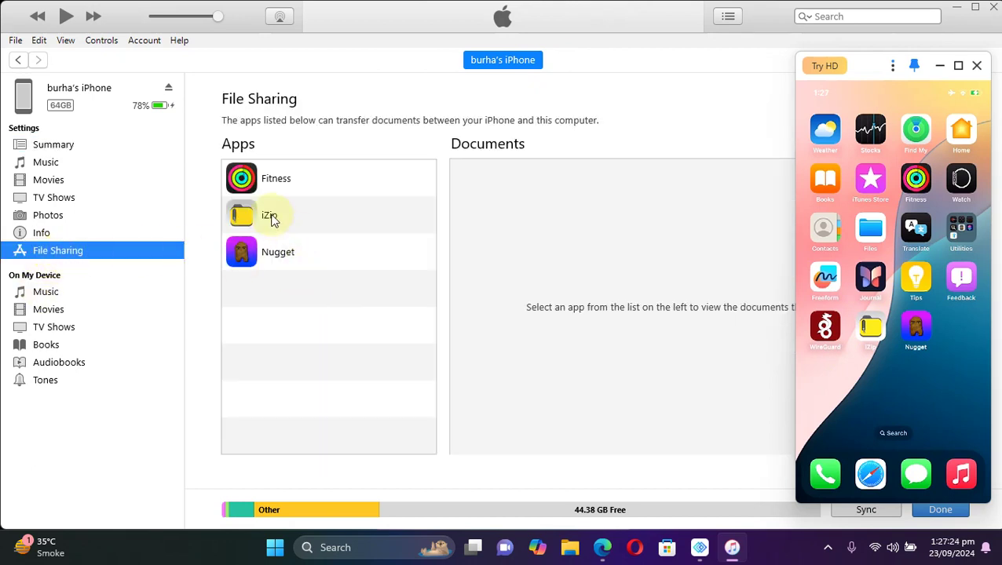
click(271, 219)
drag(856, 71, 151, 54)
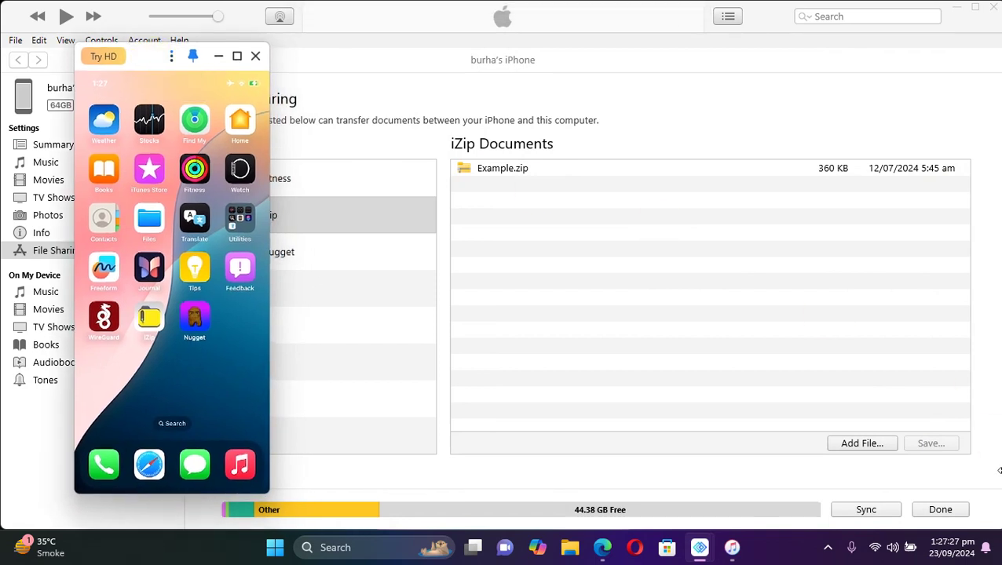
click(858, 442)
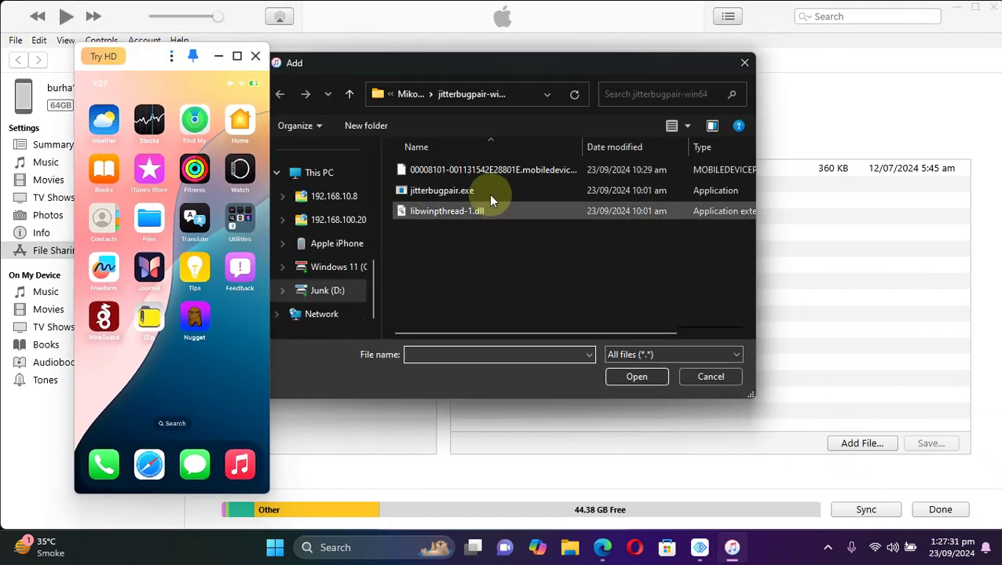
click(500, 169)
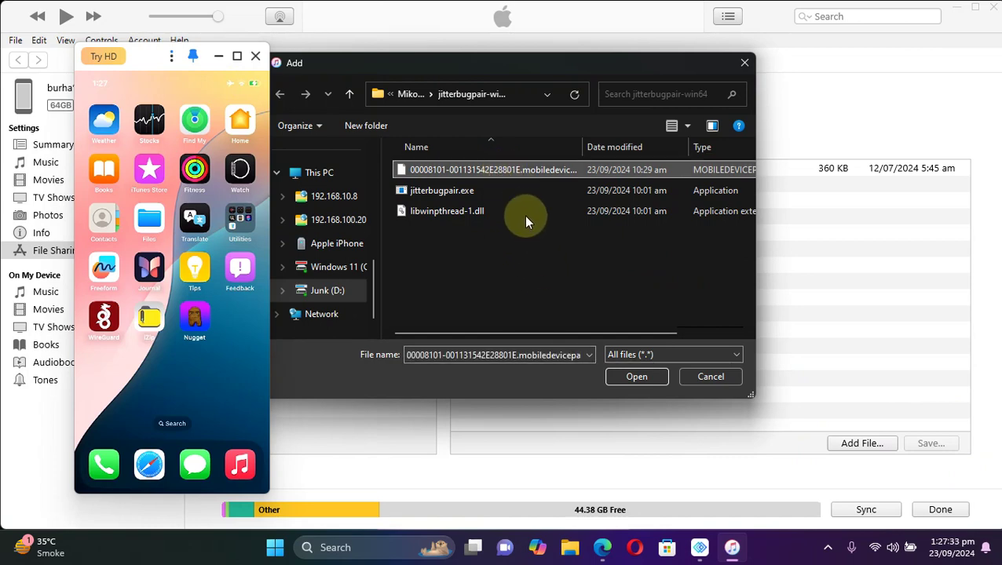
click(631, 379)
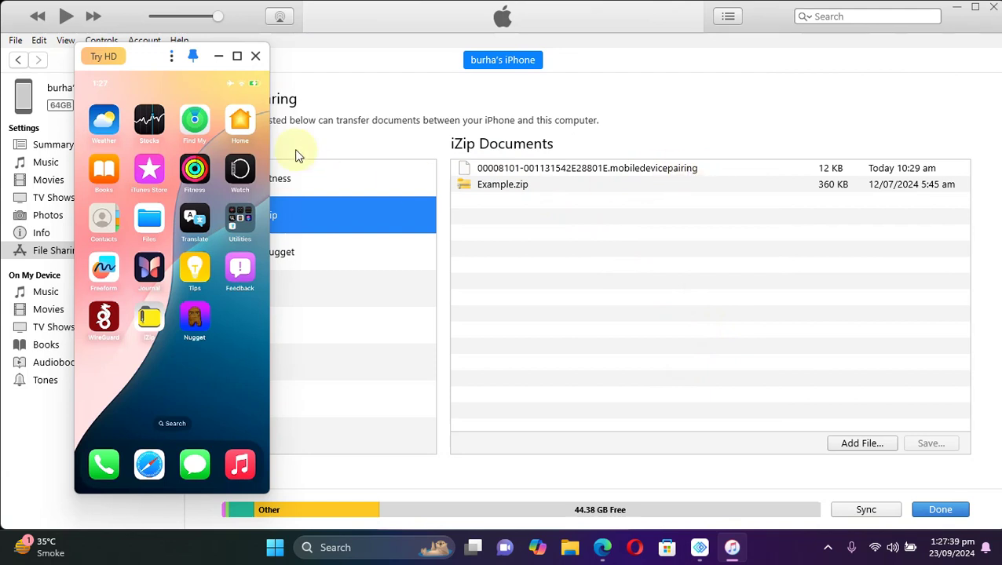
click(131, 62)
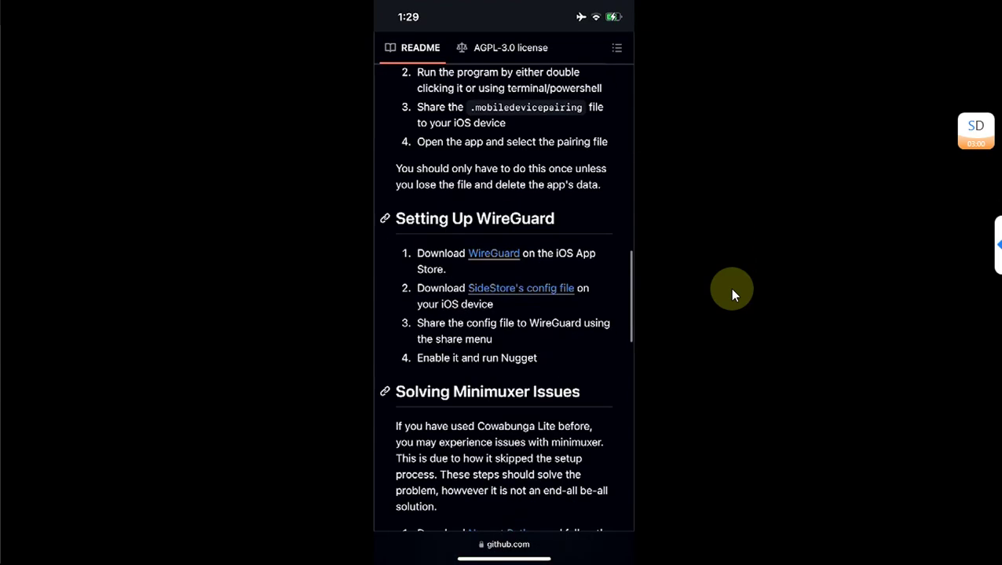
Open WireGuard's App Store listing, then download SideStore's WireGuard config file
click(494, 253)
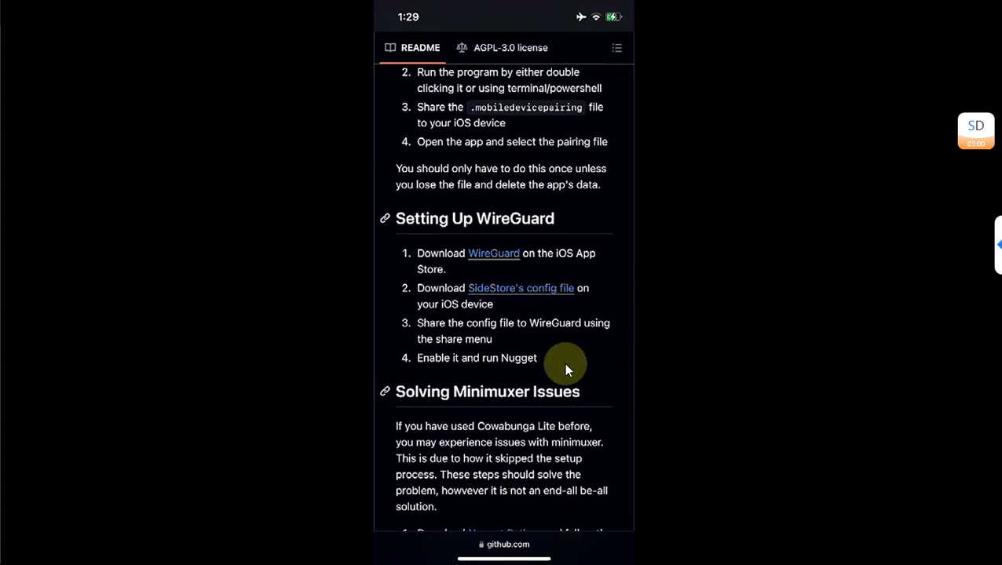
click(552, 291)
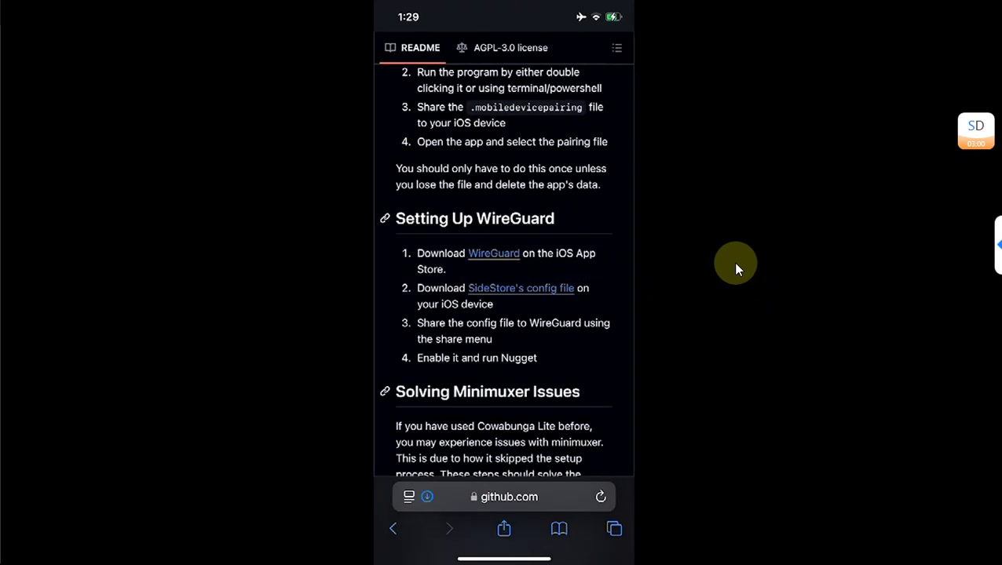
Open WireGuard and create a new tunnel from the SideStore config file in Downloads
drag(503, 558, 504, 408)
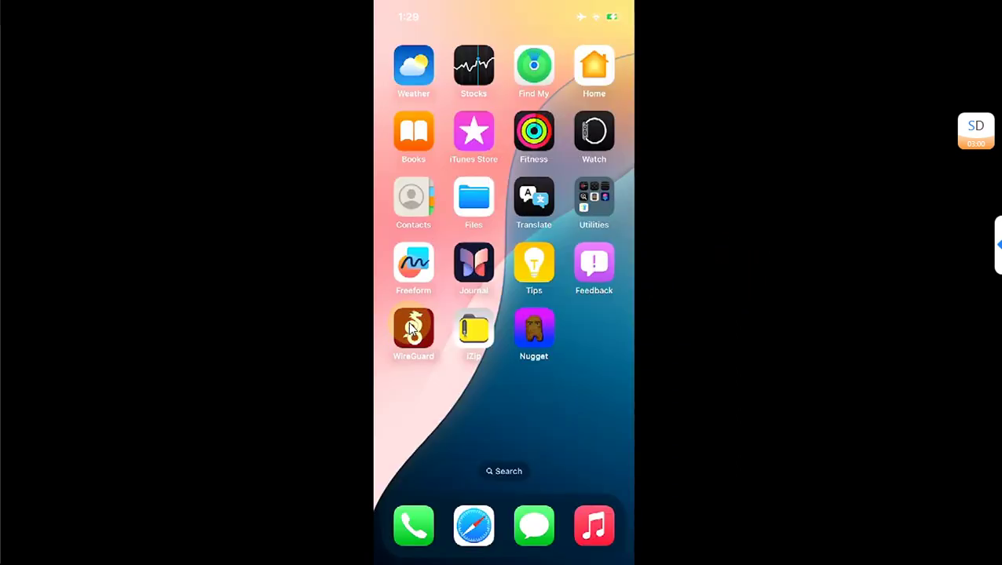
click(413, 329)
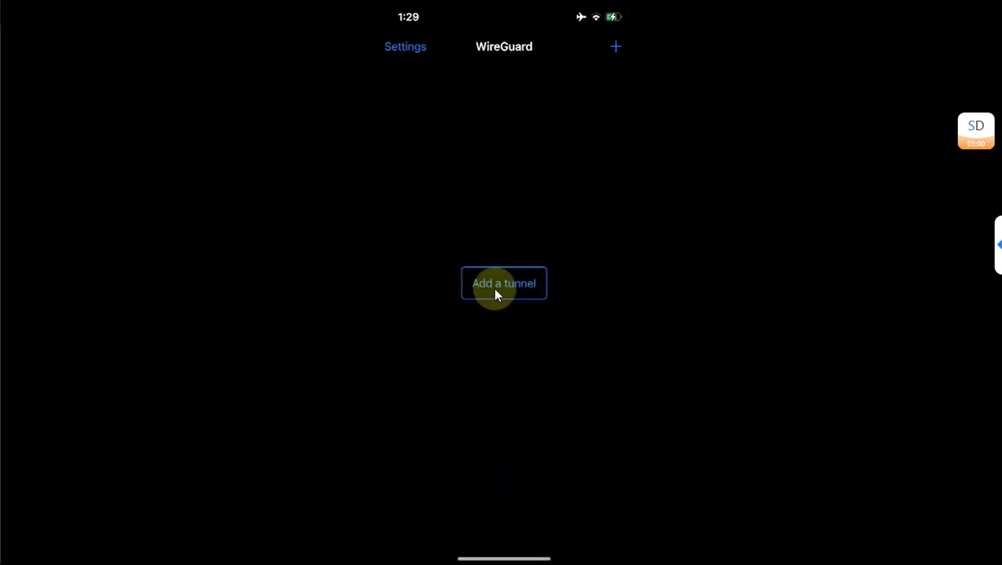
click(496, 289)
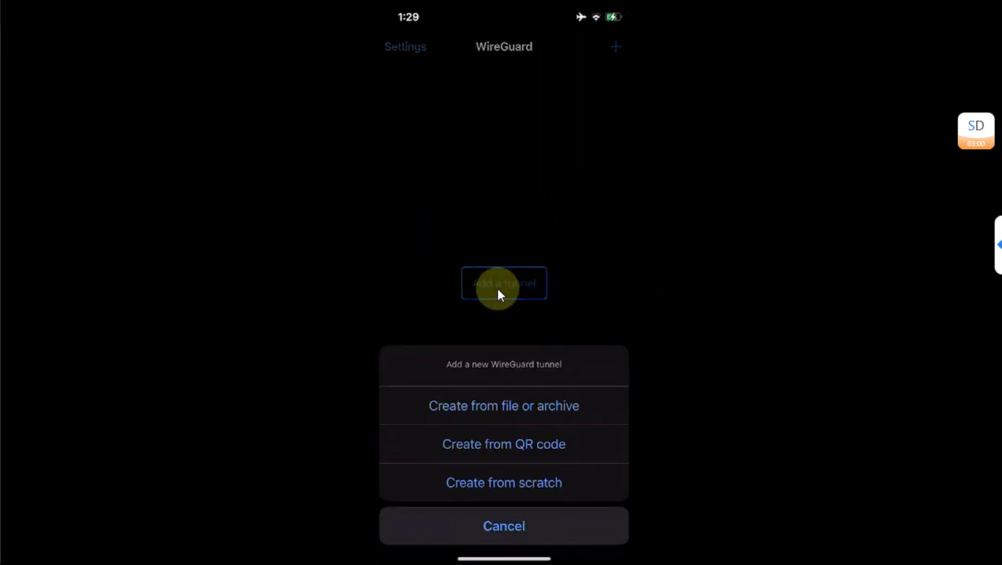
click(493, 410)
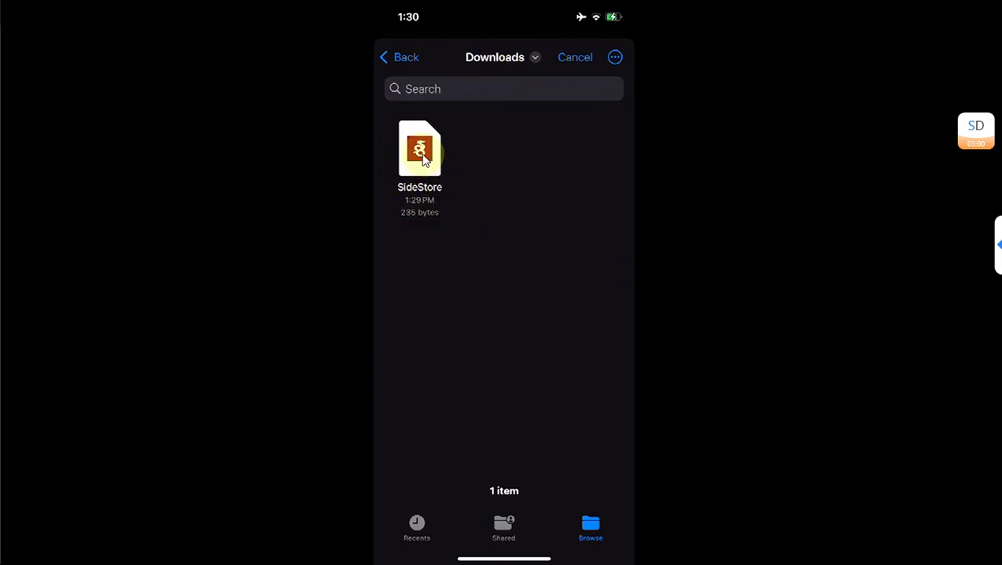
click(422, 154)
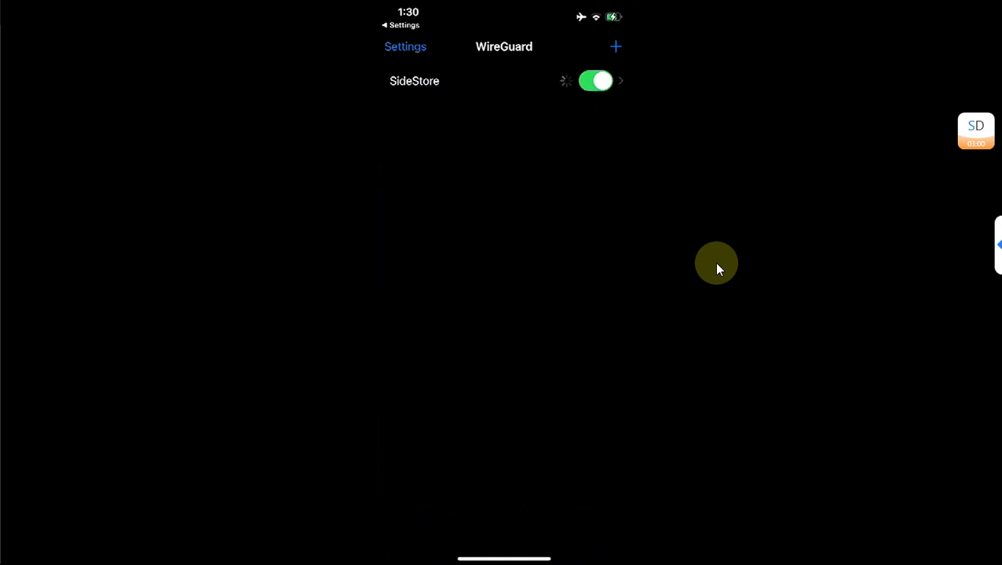
Return to the home screen, bring up Settings and scroll down toward Developer Mode
key(super+1)
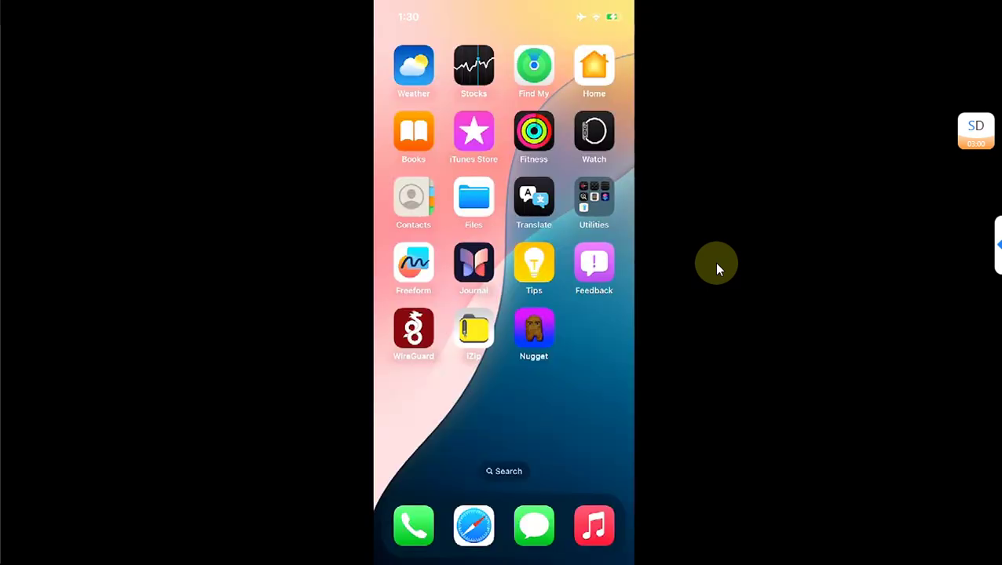
drag(533, 328, 710, 269)
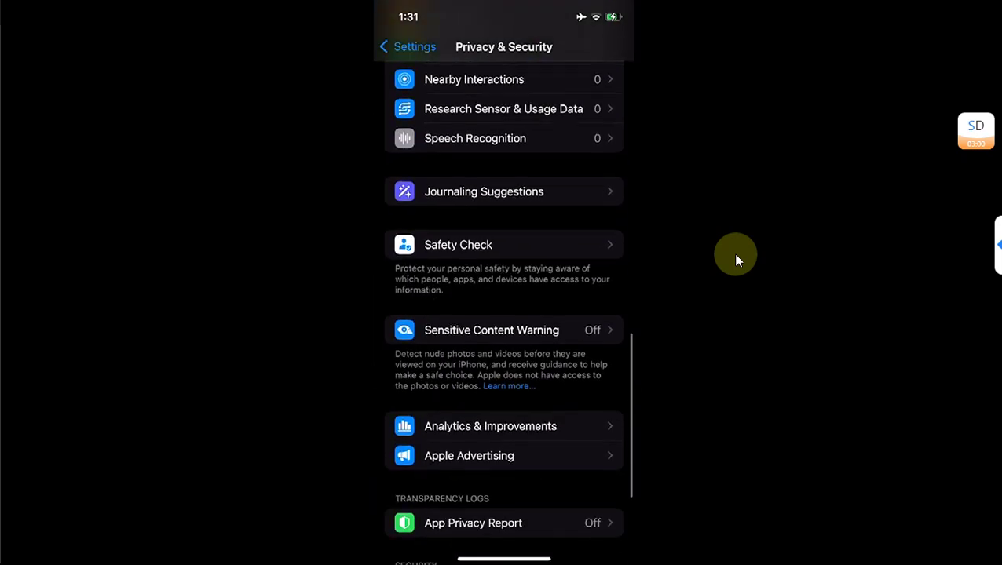
scroll(736, 259, down, 3)
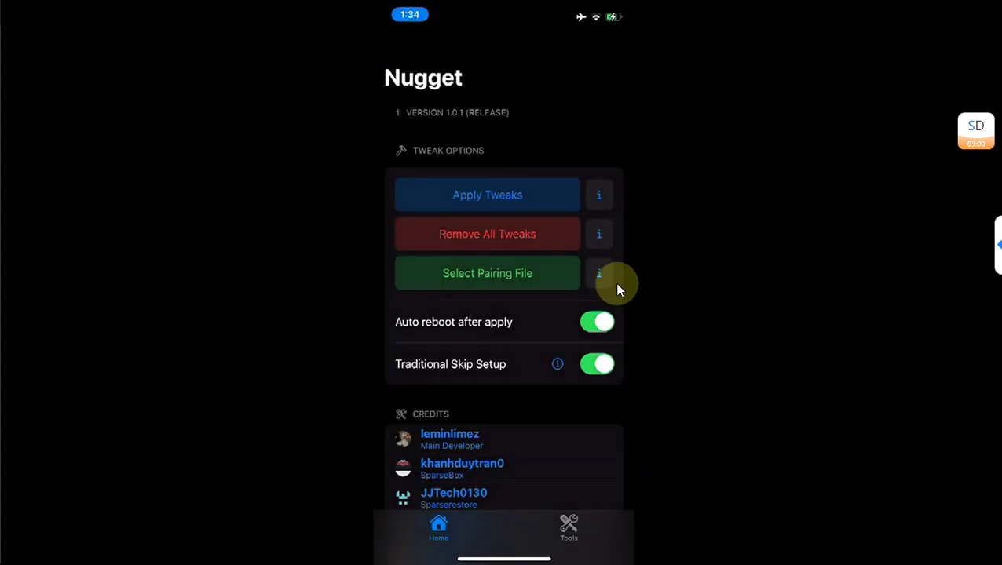
Load the .mobiledevicepairing file from On My iPhone > iZip as Nugget's pairing file
click(487, 283)
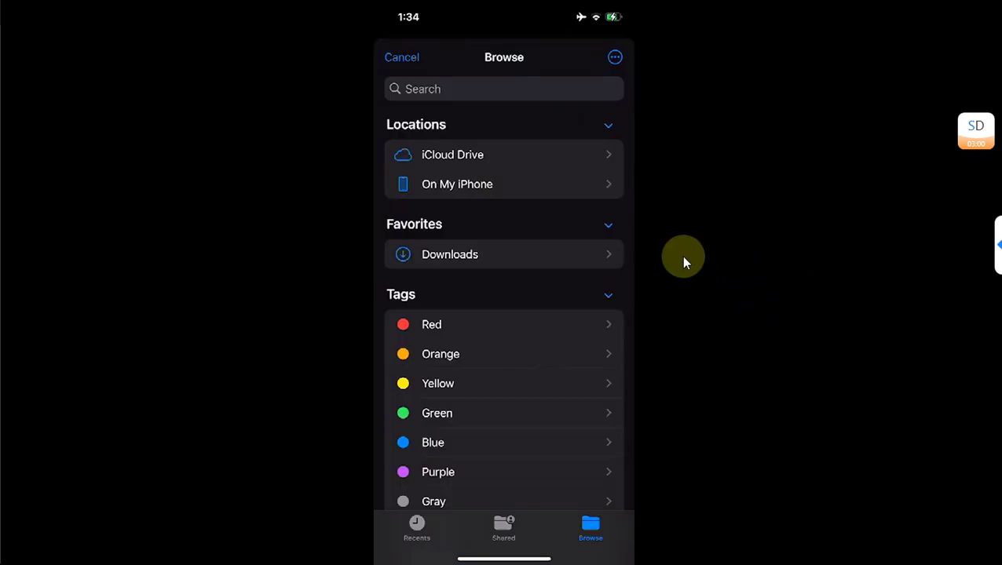
click(503, 265)
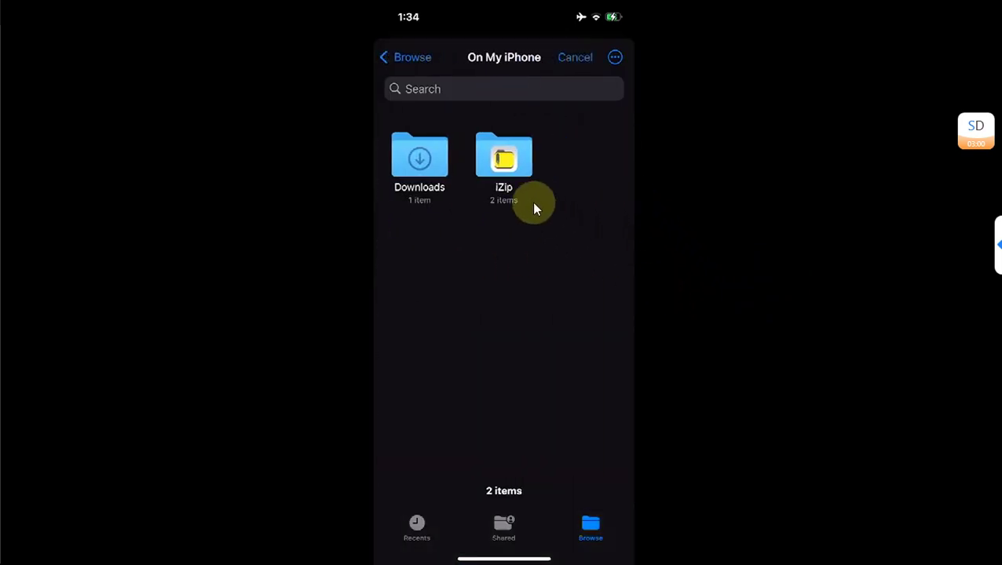
click(506, 164)
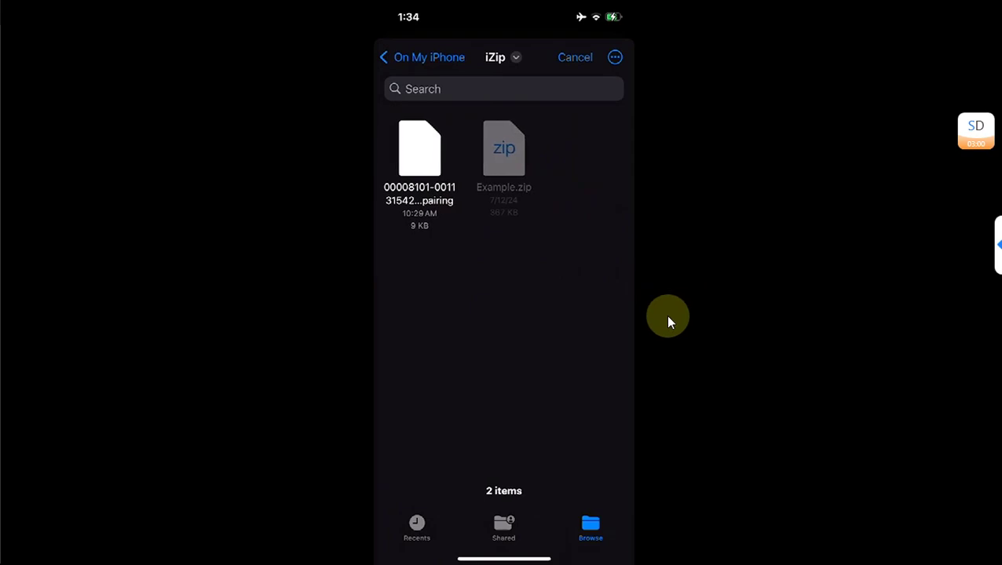
click(421, 154)
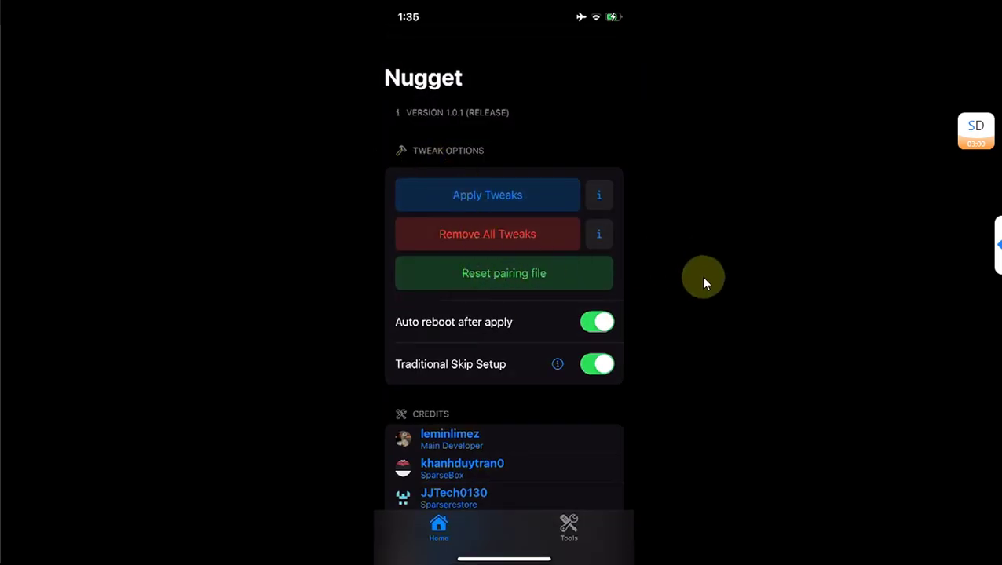
Switch on Always On Display in Nugget's Mobile Gestalt tools
click(573, 528)
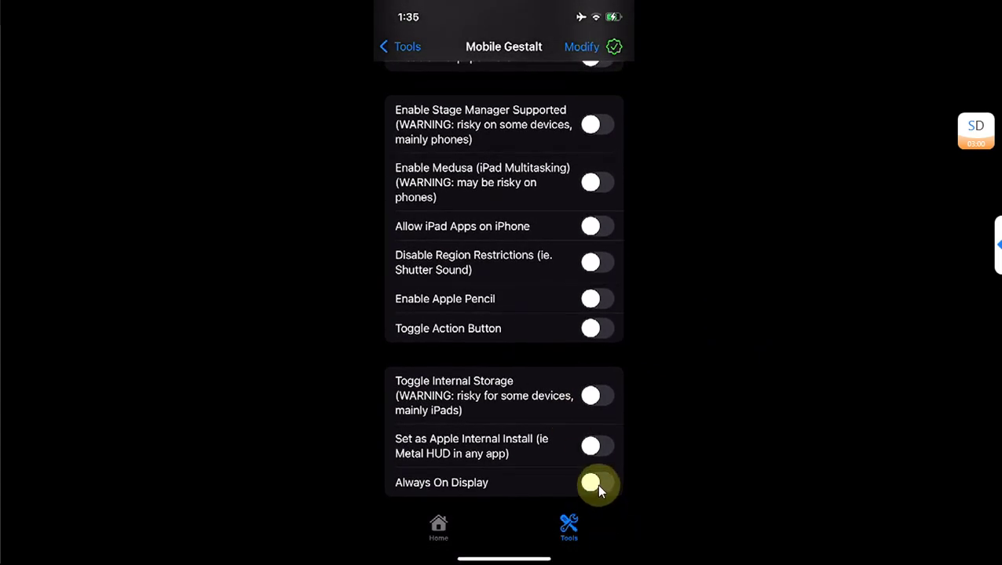
click(596, 483)
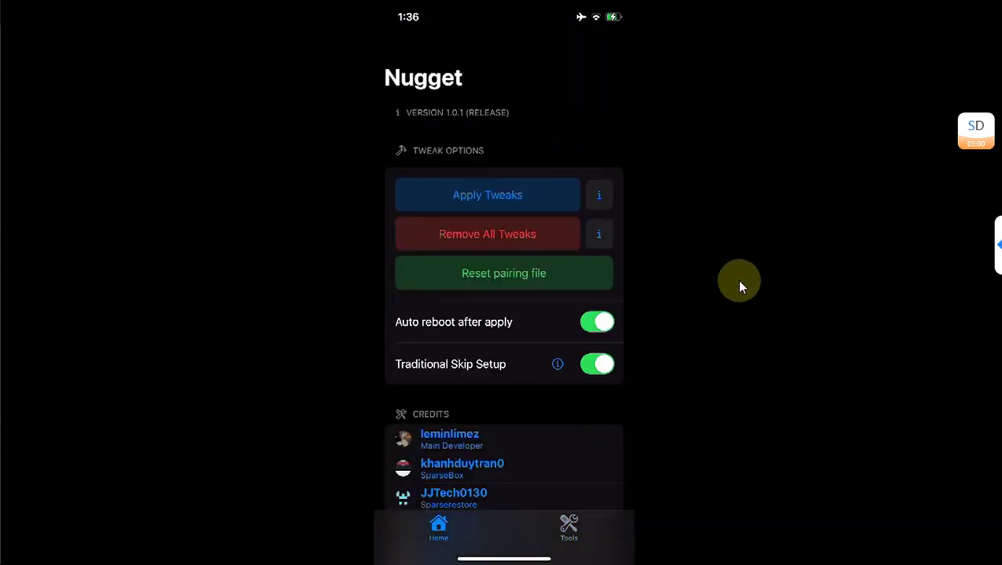
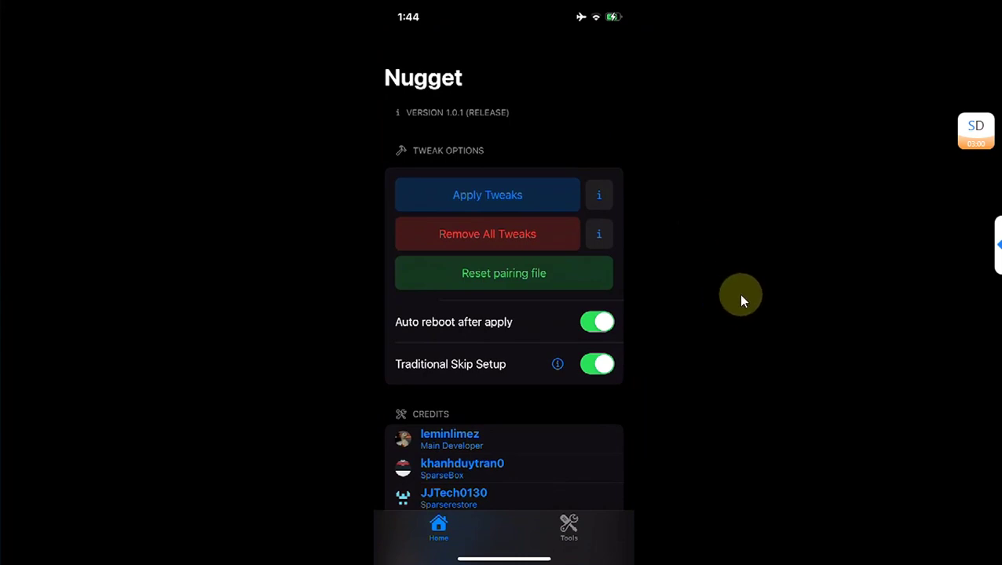
Revert the default tweak selection: MobileGestalt, Feature Flags, SpringBoard and Internal Options, via Remove All Tweaks
click(484, 246)
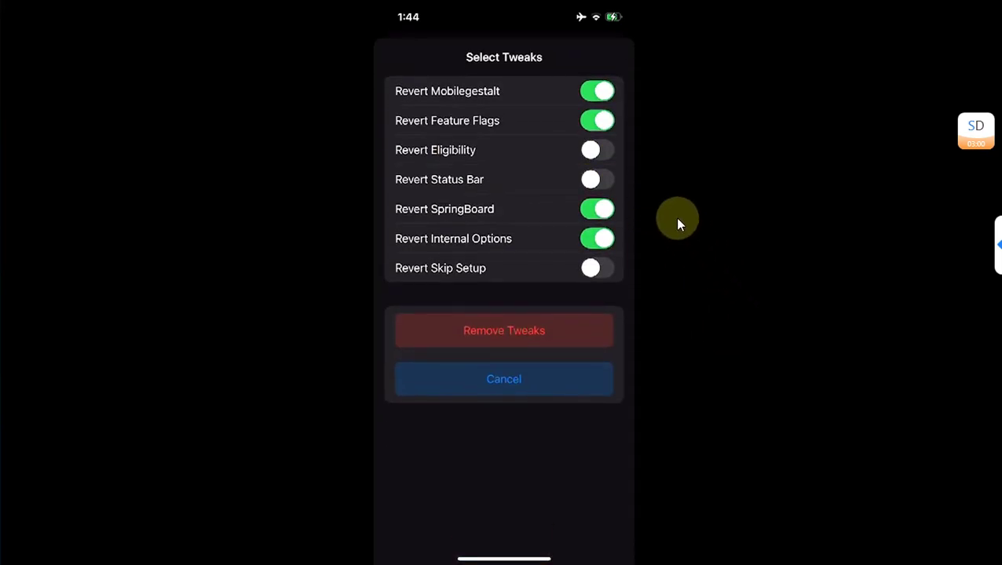
click(505, 339)
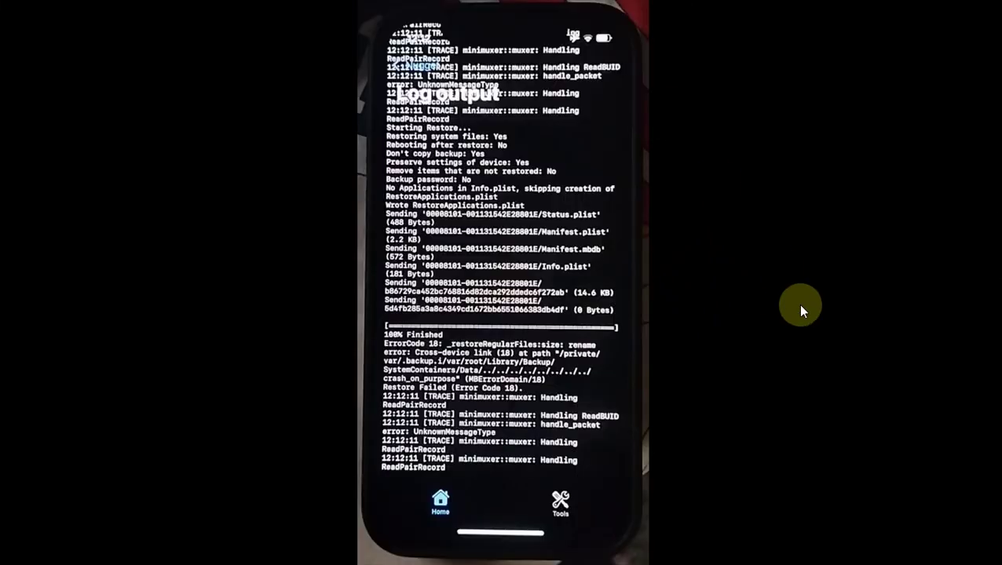